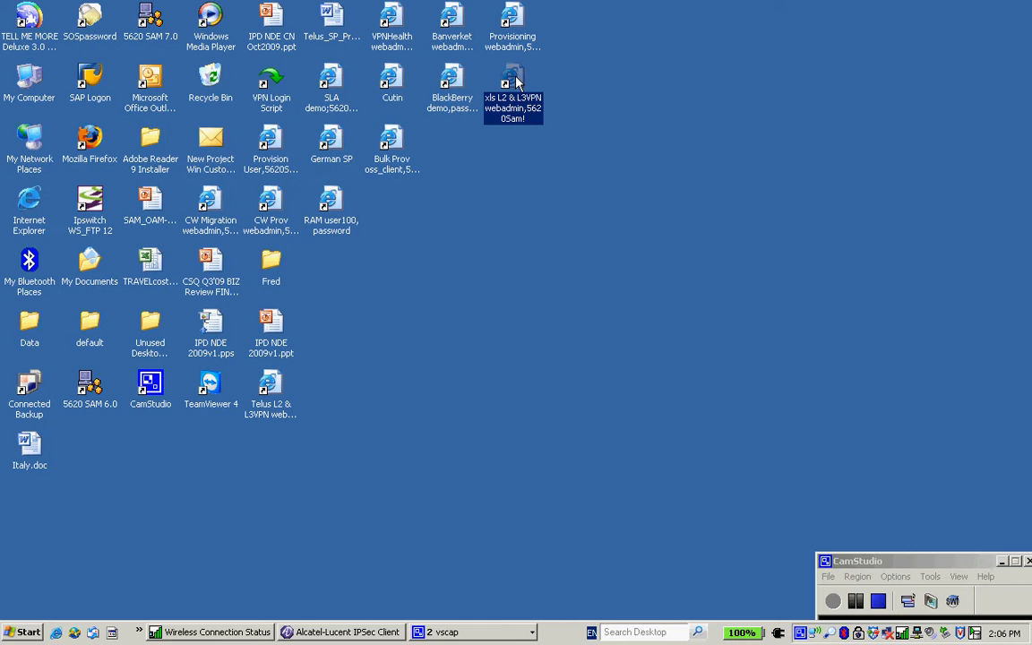
Launch the L2 & L3VPN web portal from its desktop shortcut and accept the site's security certificate.
right_click(516, 81)
click(540, 85)
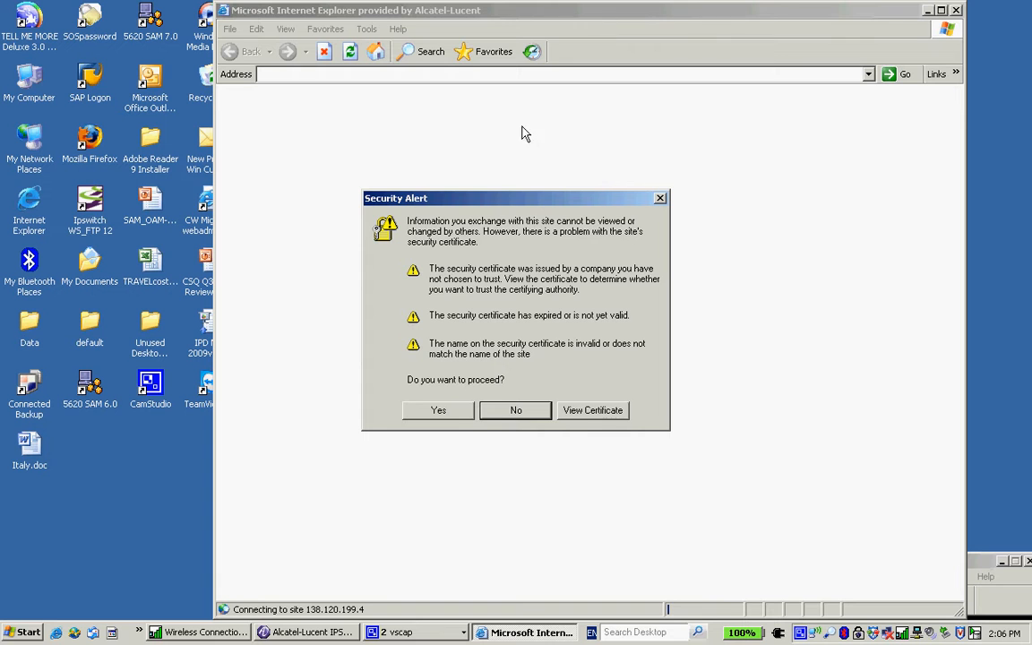
click(426, 412)
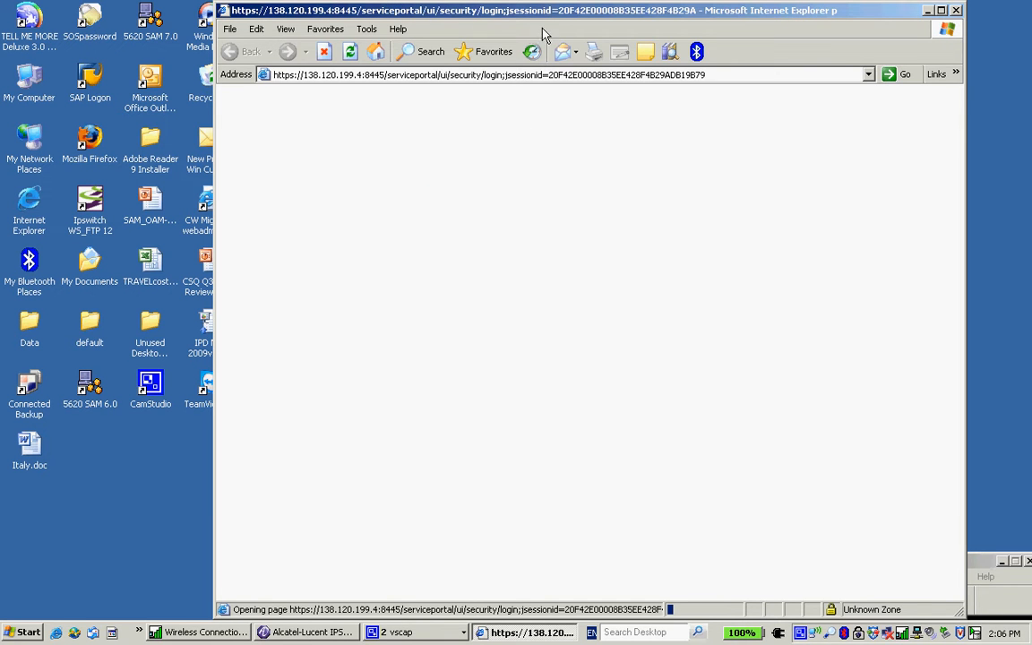
drag(552, 18, 488, 16)
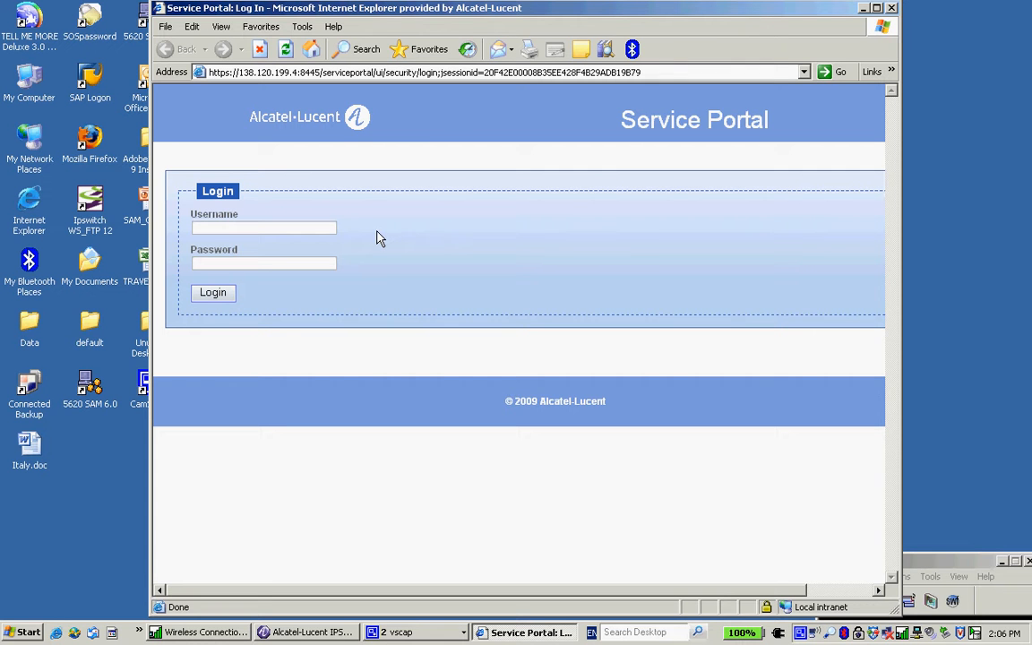
Log in to the Service Portal with the username webadmin and the account password.
click(230, 231)
text(webadmin)
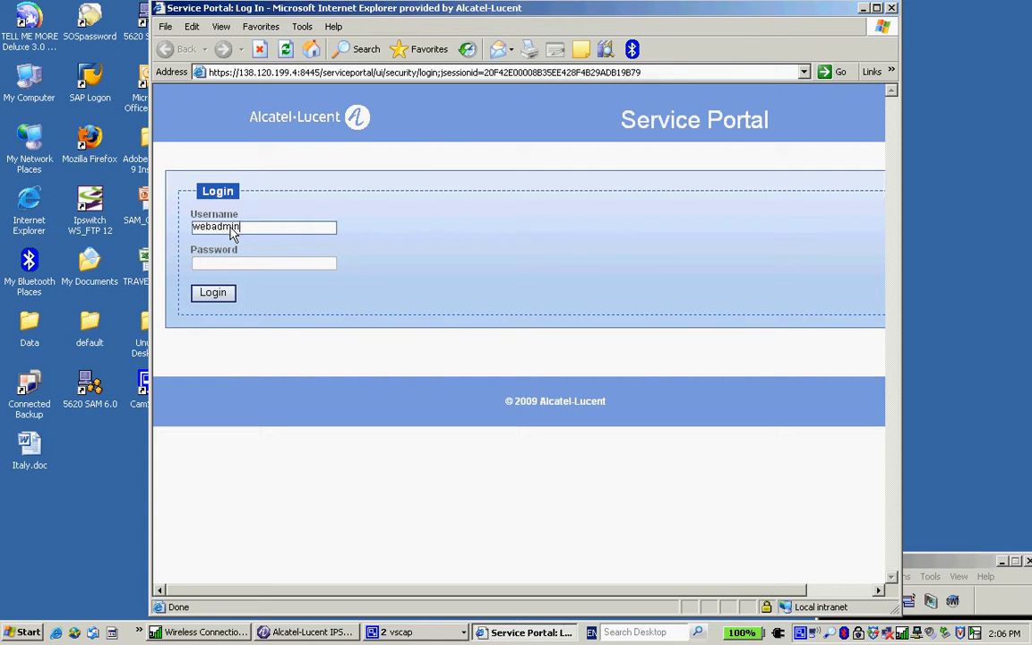
key(Tab)
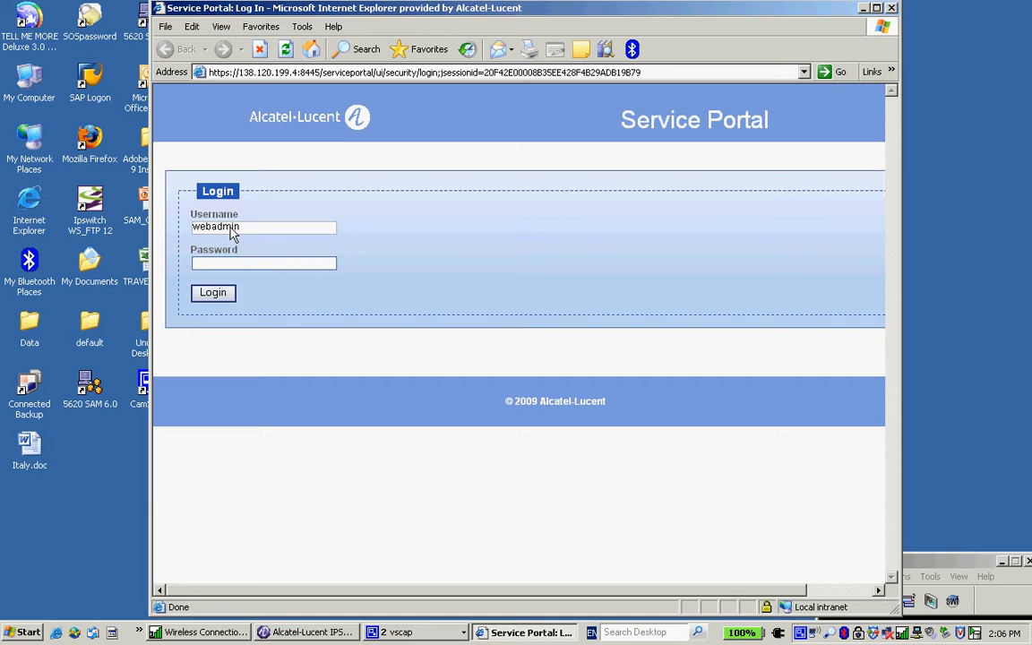
text(••••••••)
key(Tab)
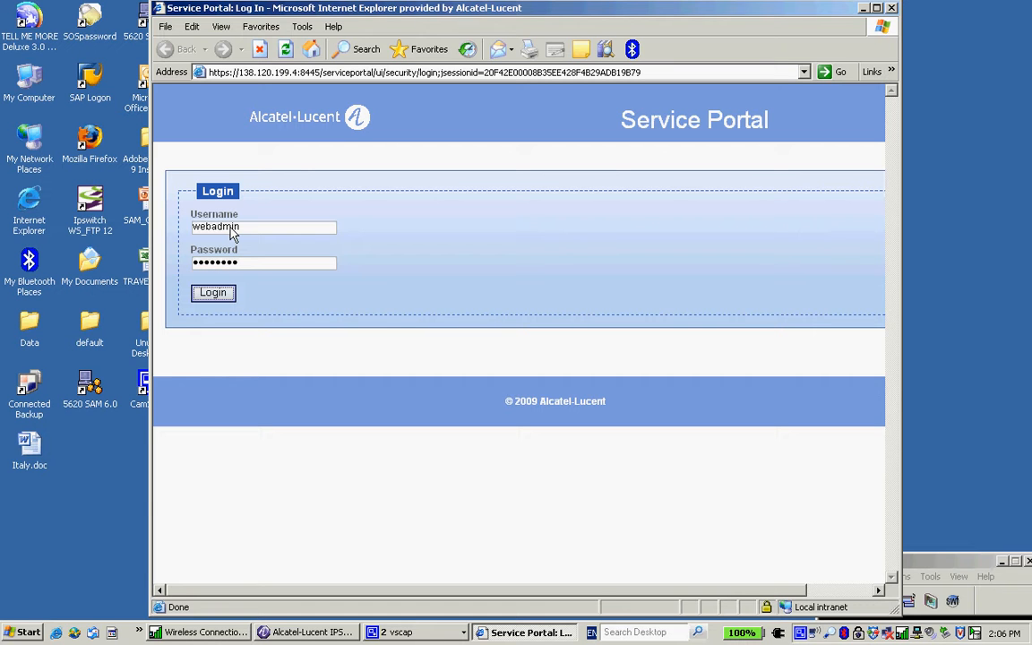
key(Return)
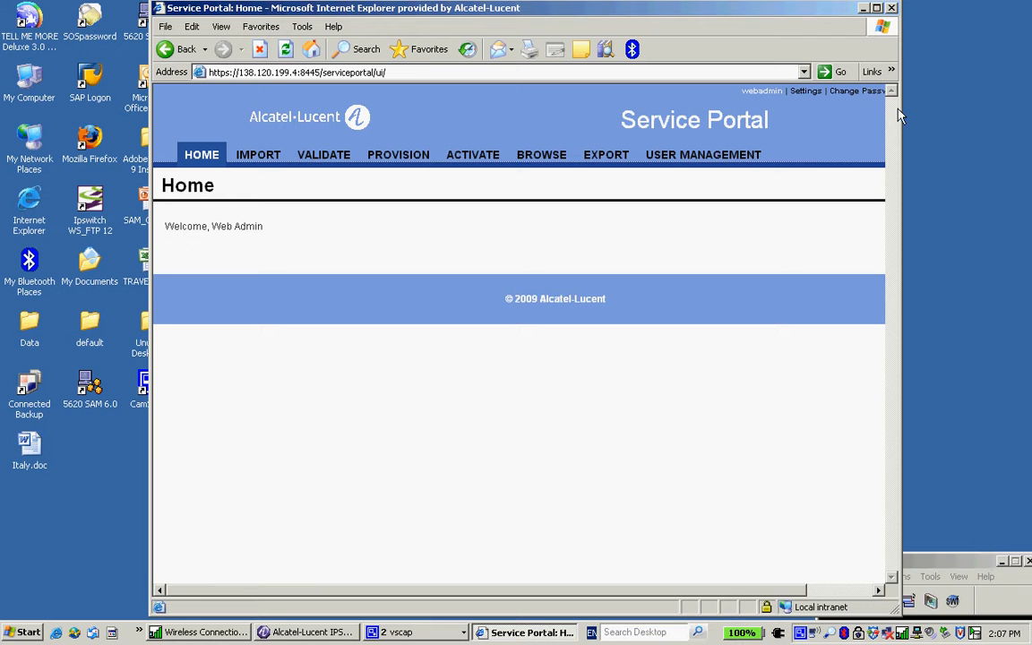
Widen the browser window and upload DP_L3VPN_service_1.xls into the database as a Layer 3 service import.
drag(900, 117, 991, 122)
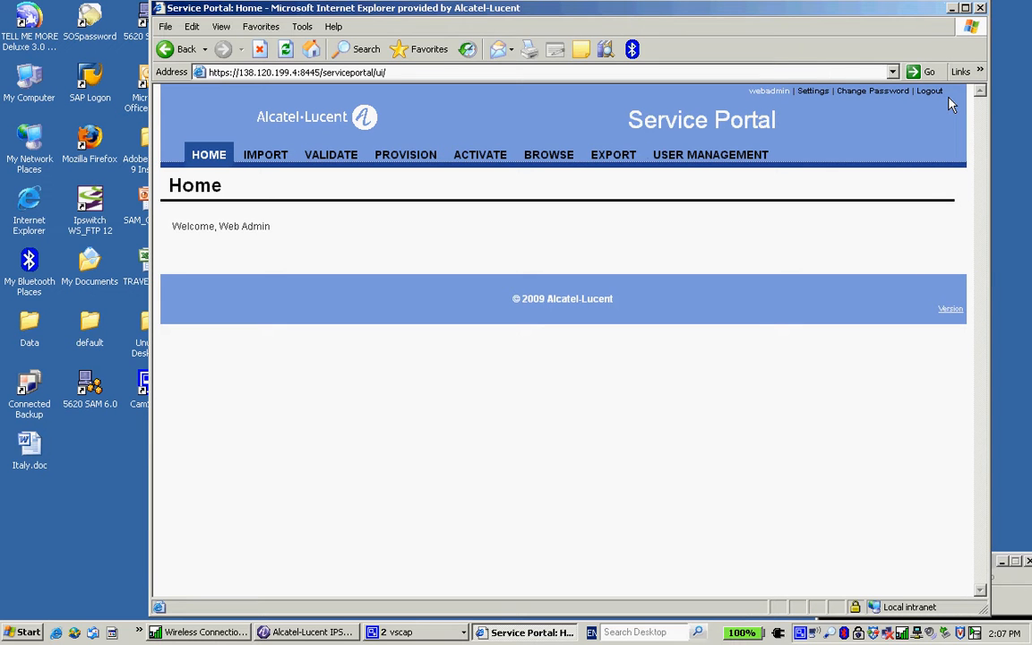
drag(728, 7, 683, 11)
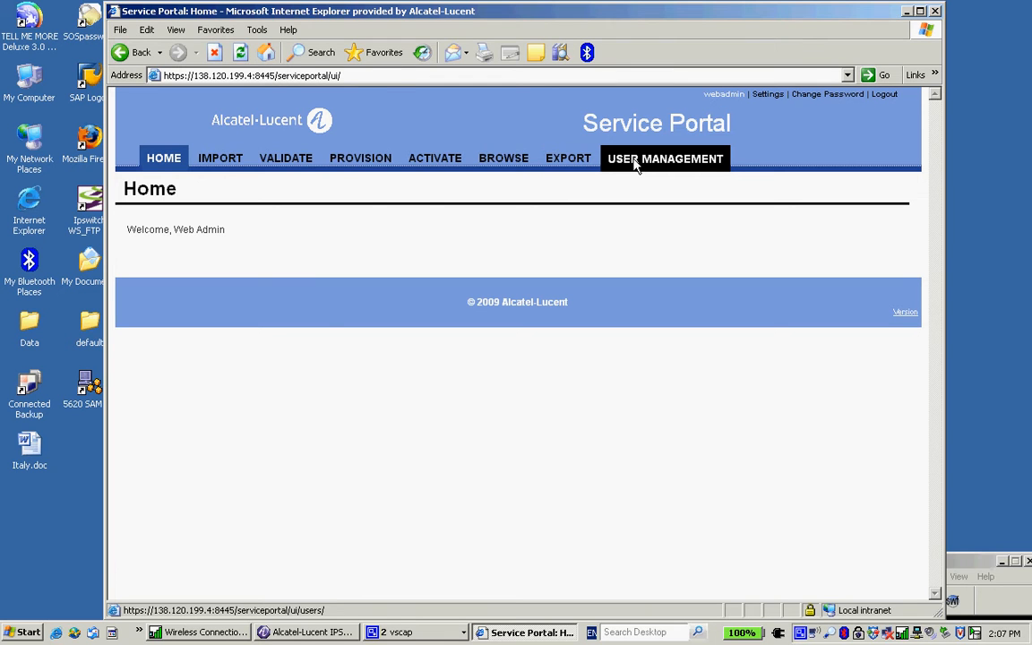
click(220, 162)
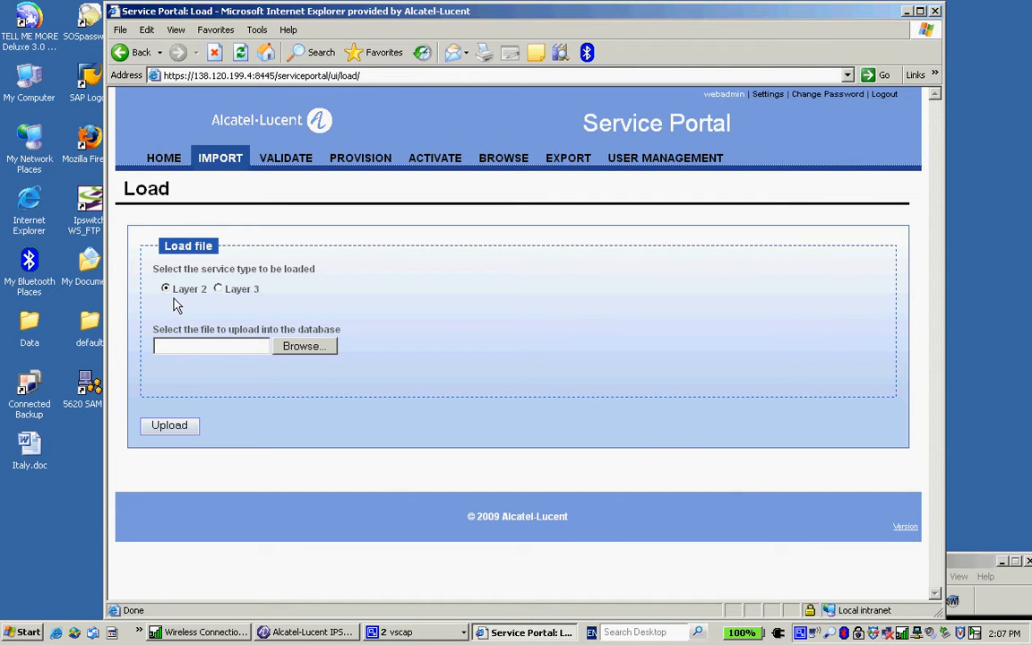
click(221, 293)
click(299, 347)
click(255, 90)
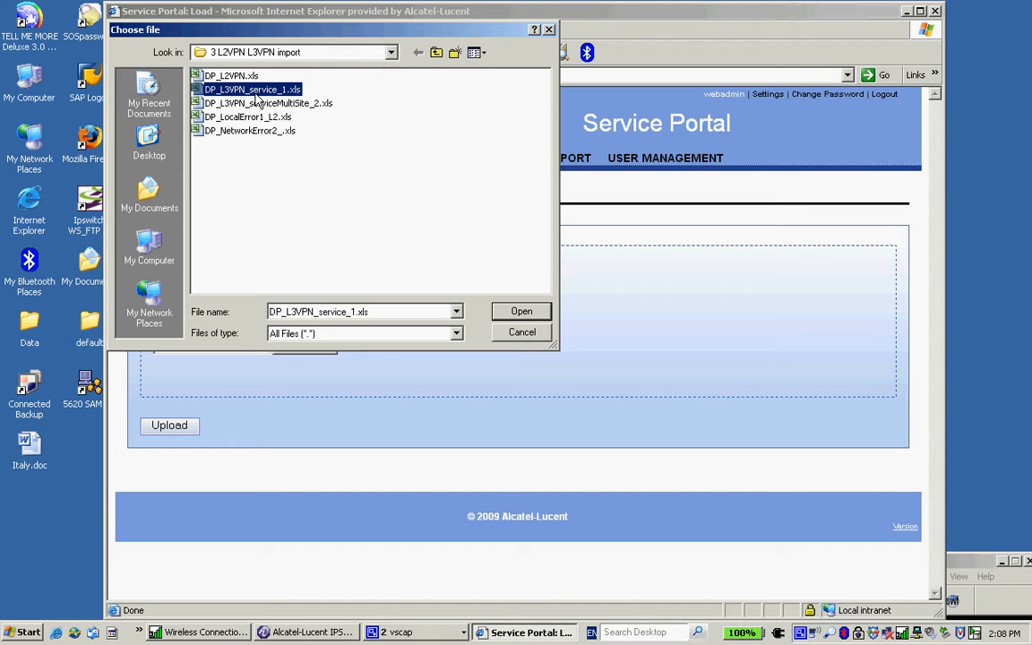
click(519, 311)
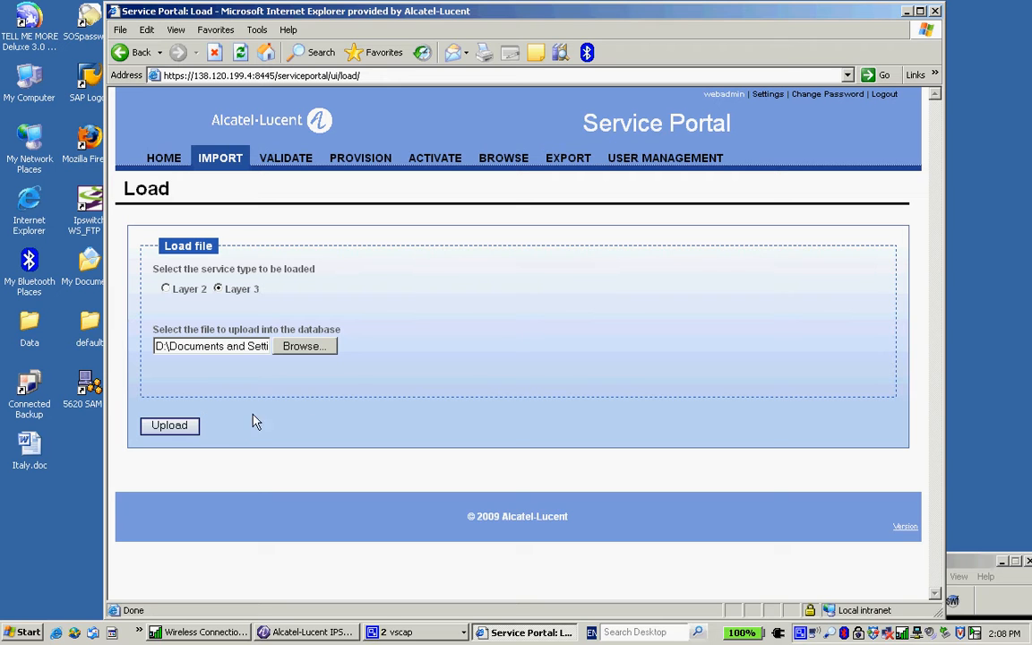
click(180, 431)
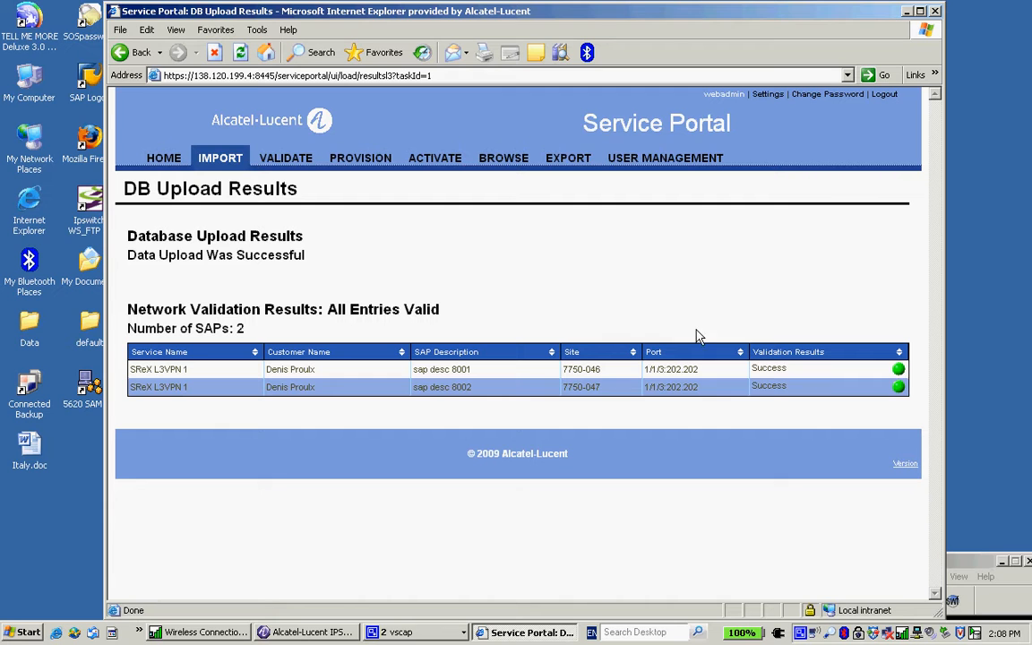
Search for Layer 3 SAPs to provision without any criteria and check the SReX L3VPN 1 service's description and state.
click(361, 170)
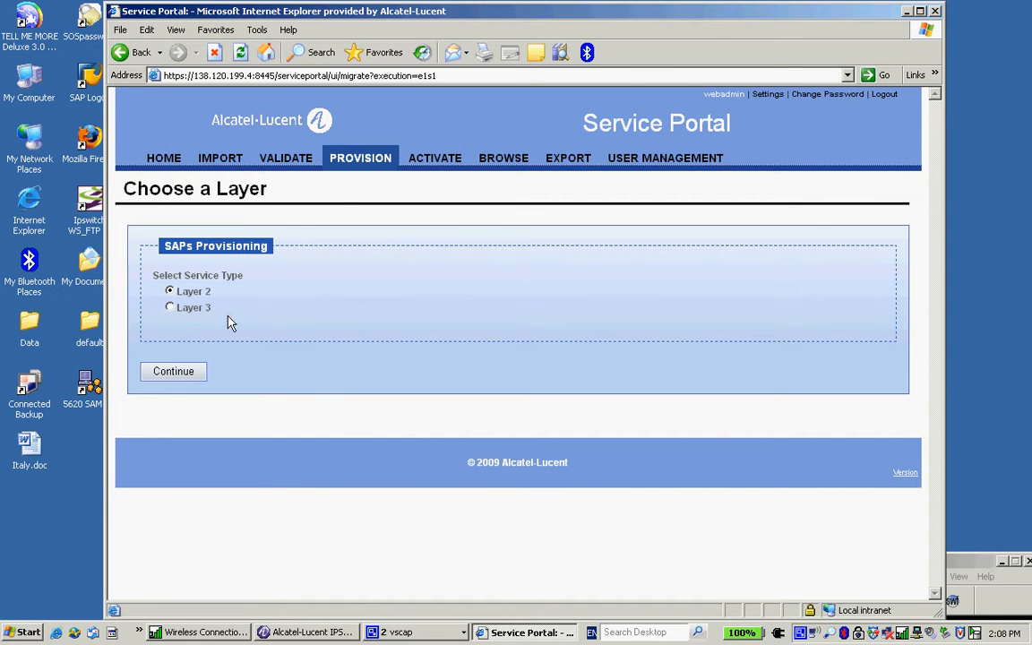
click(169, 308)
click(175, 370)
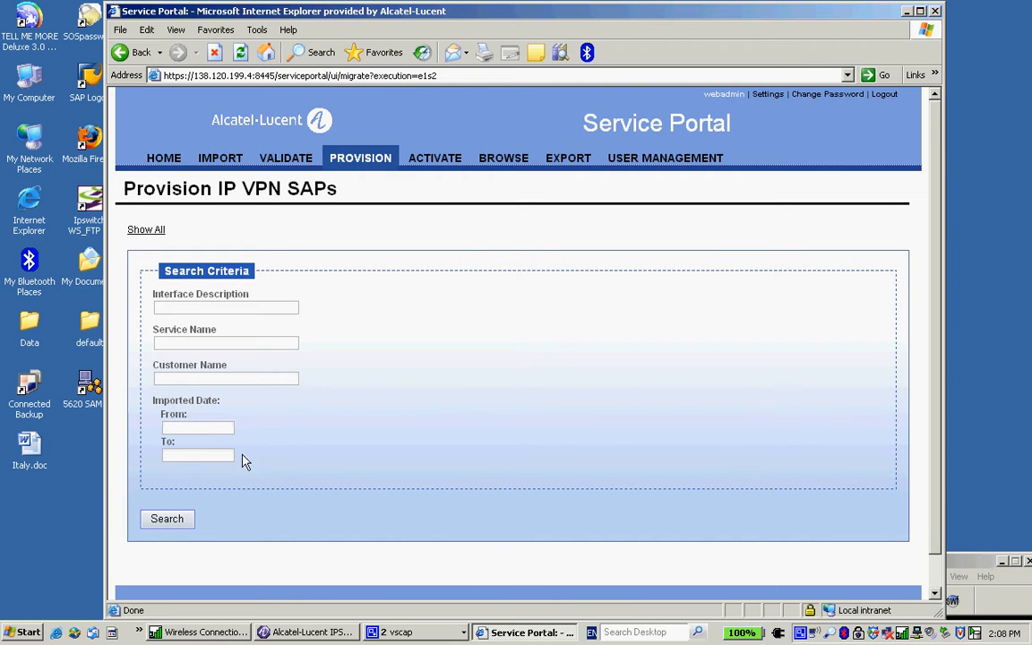
click(177, 521)
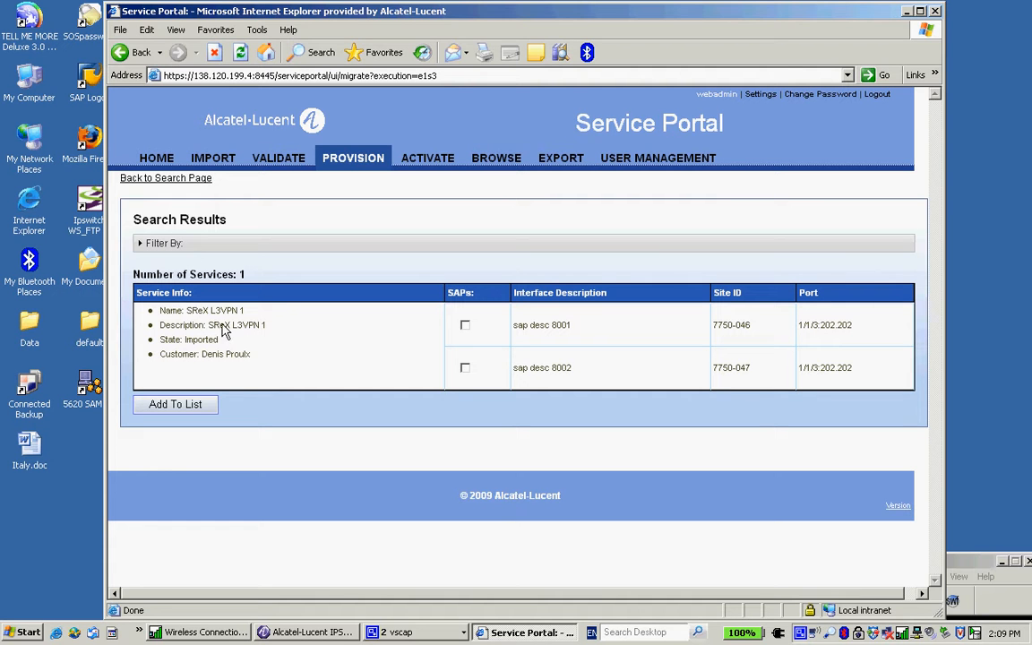
drag(235, 330, 266, 334)
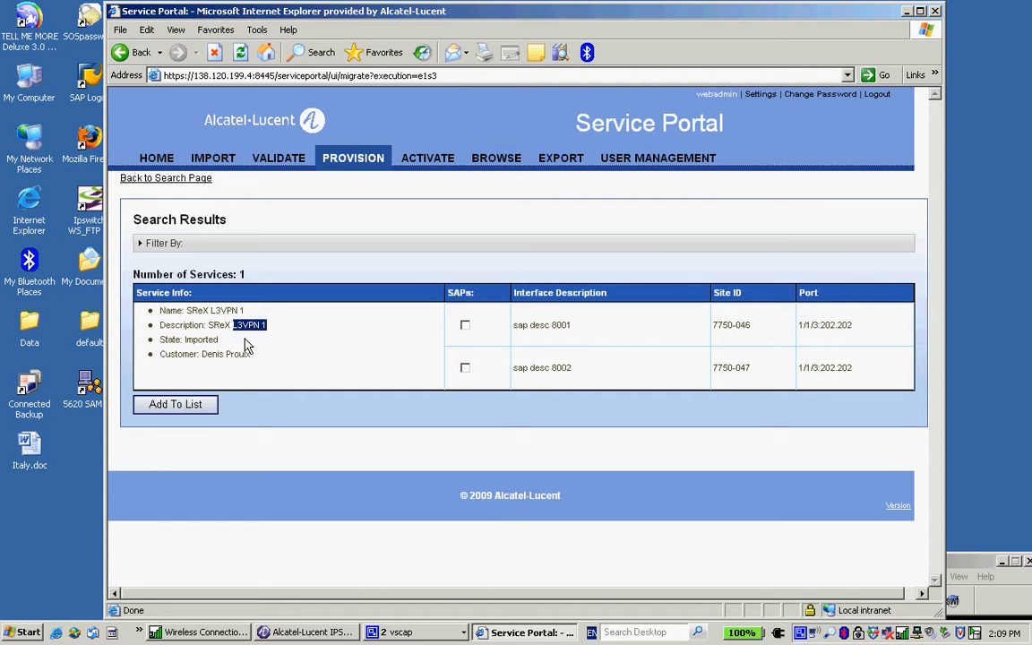
click(208, 348)
double_click(202, 340)
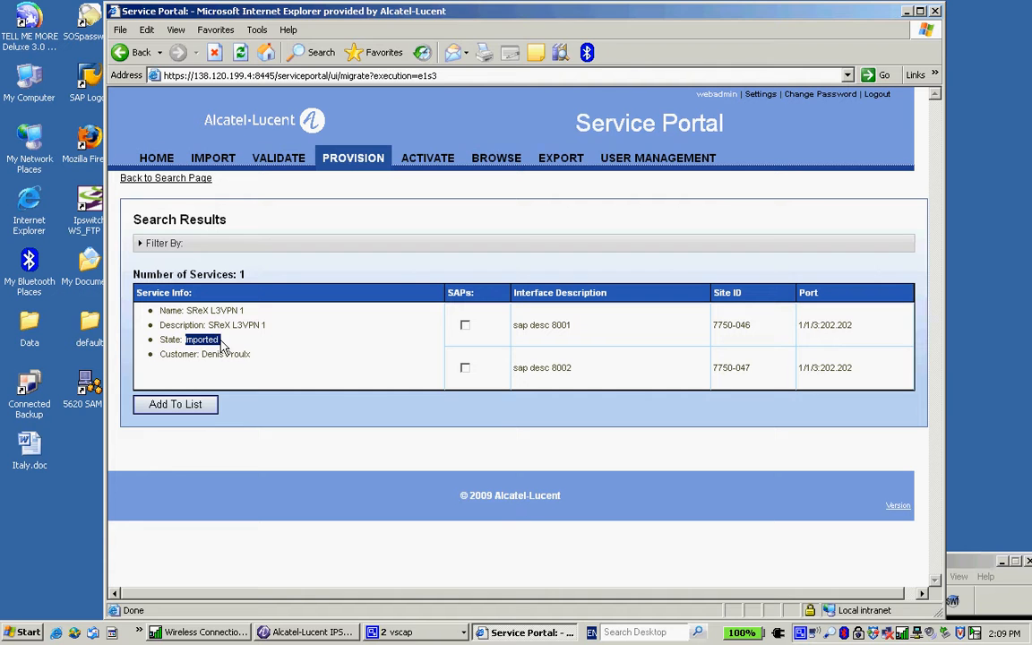
Add sap desc 8001 and sap desc 8002 to the provisioning list, provision them and close the progress page.
click(465, 325)
click(465, 369)
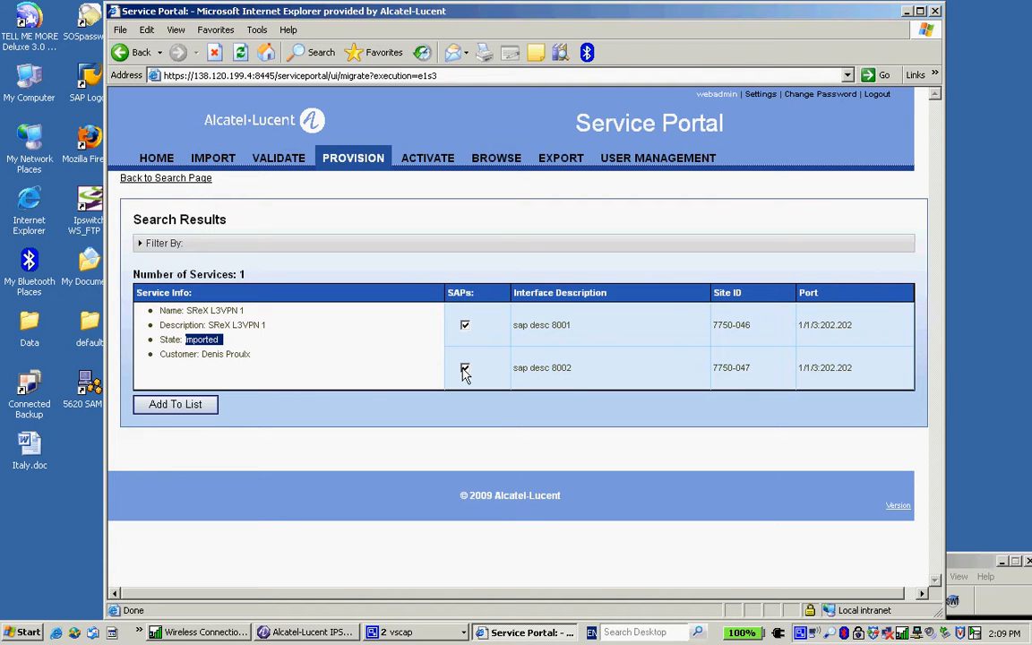
click(188, 407)
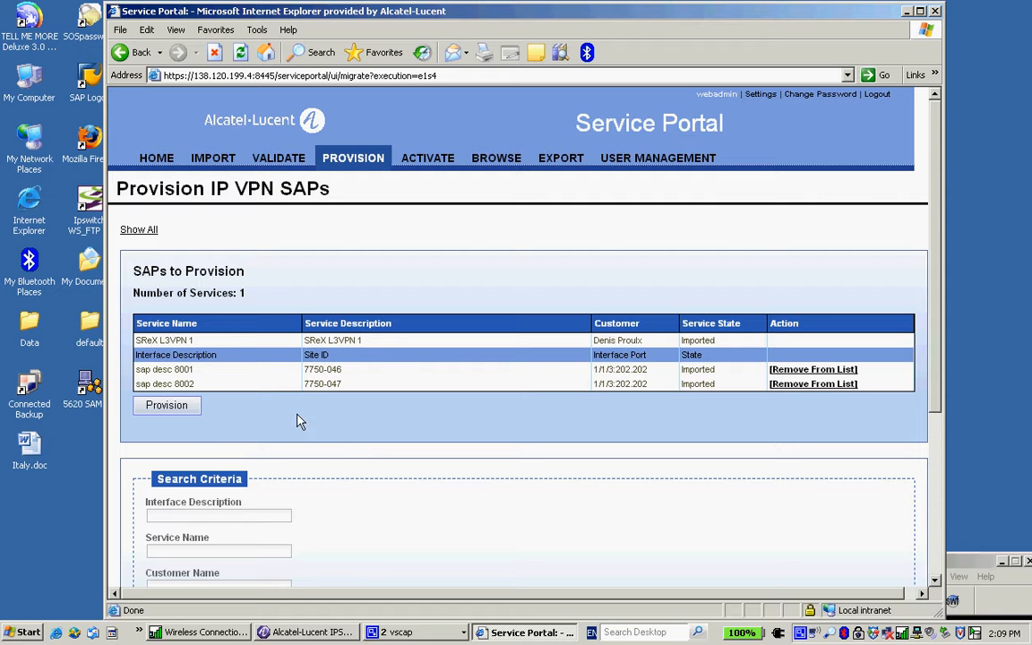
click(171, 406)
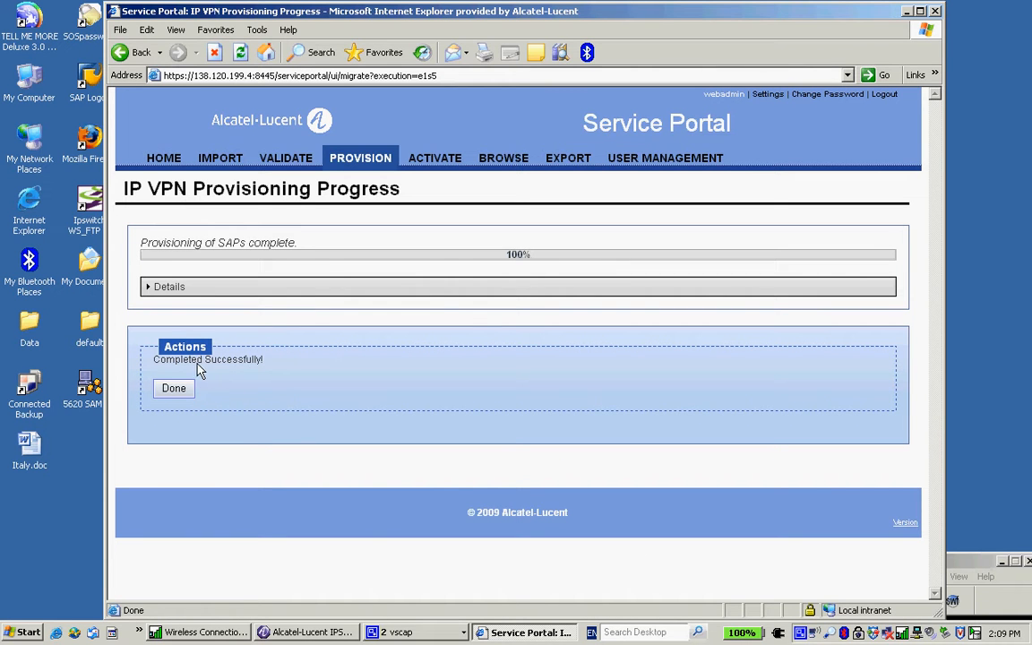
drag(150, 359, 262, 366)
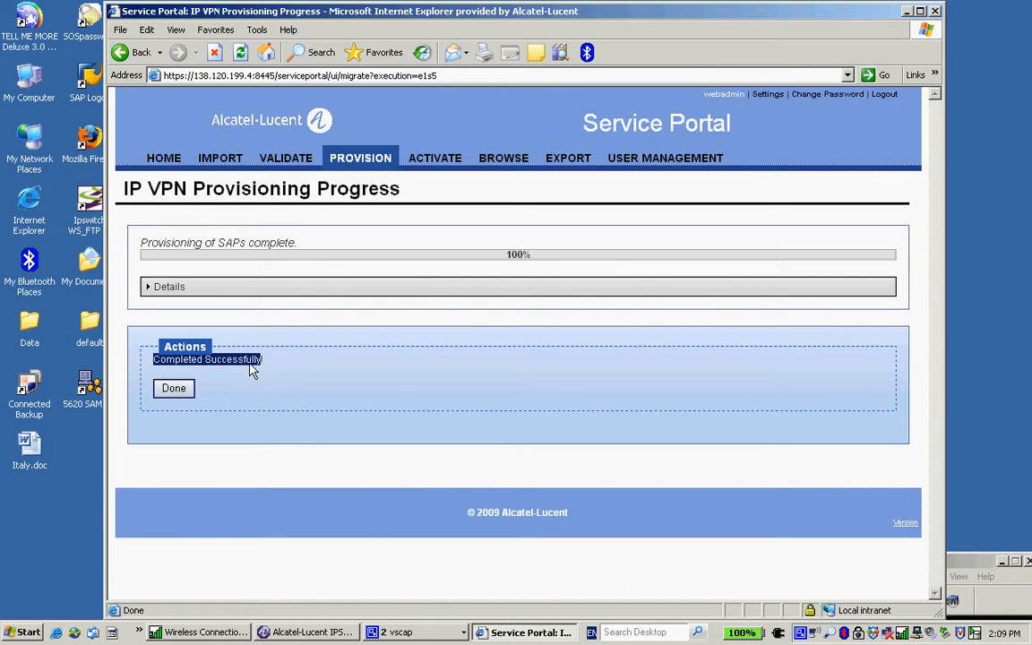
click(174, 389)
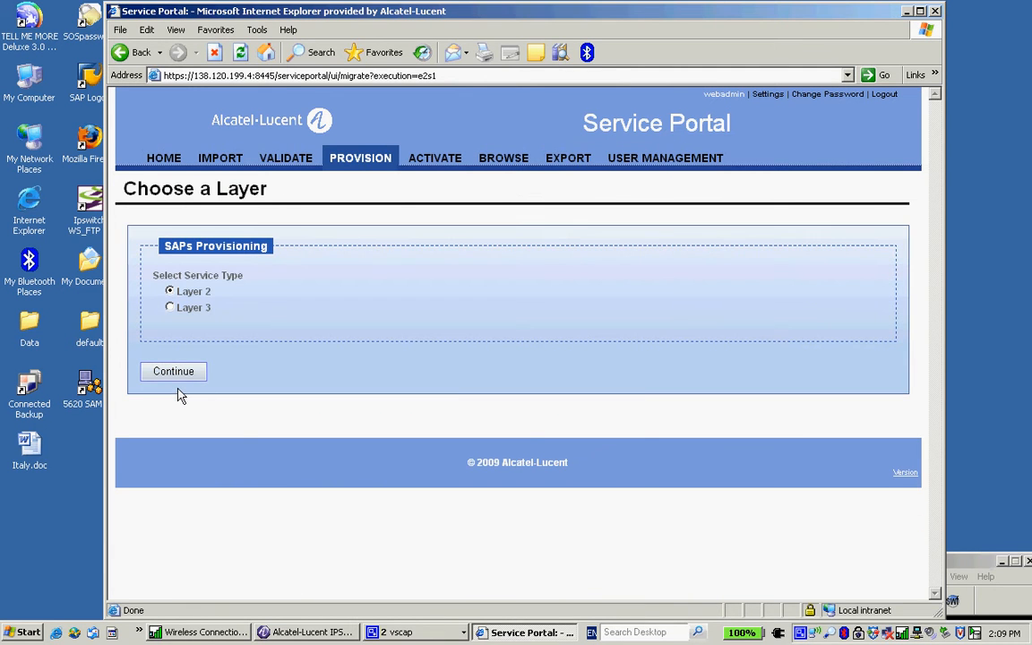
Browse all services without search criteria and check the state of the SReX L3VPN 1 service.
click(503, 168)
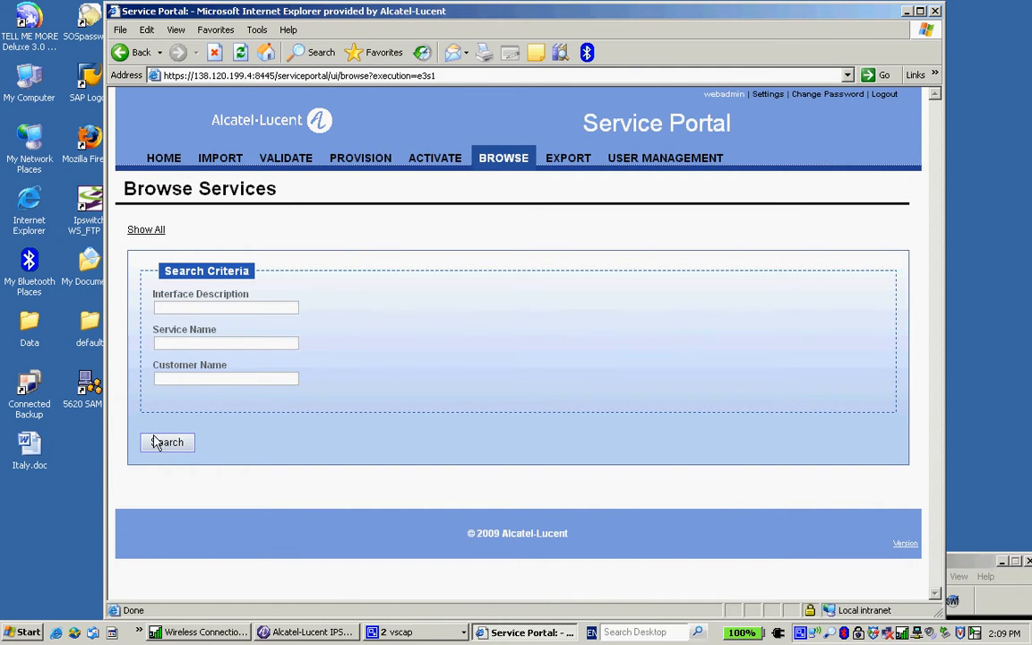
click(159, 444)
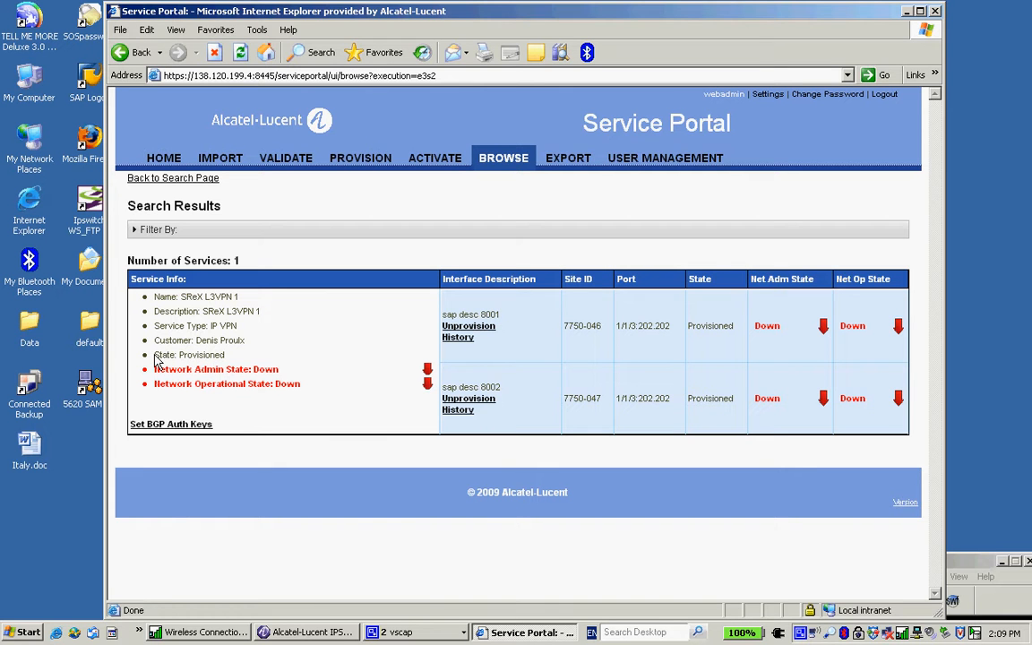
drag(179, 354, 412, 359)
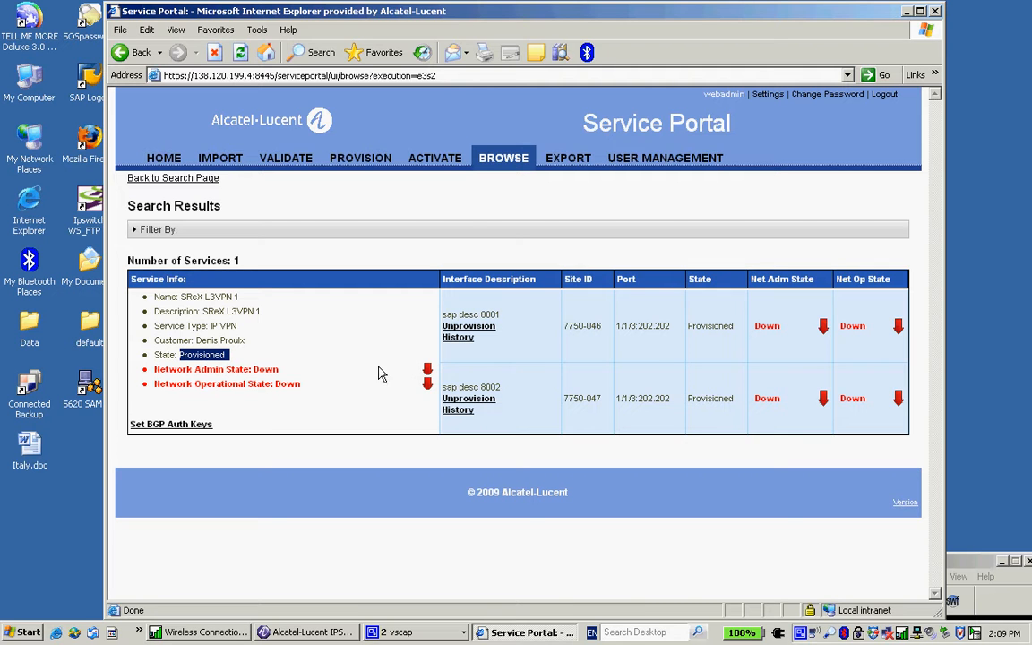
Search for Layer 3 services to activate without any criteria and check the SReX L3VPN 1 service's state.
click(426, 171)
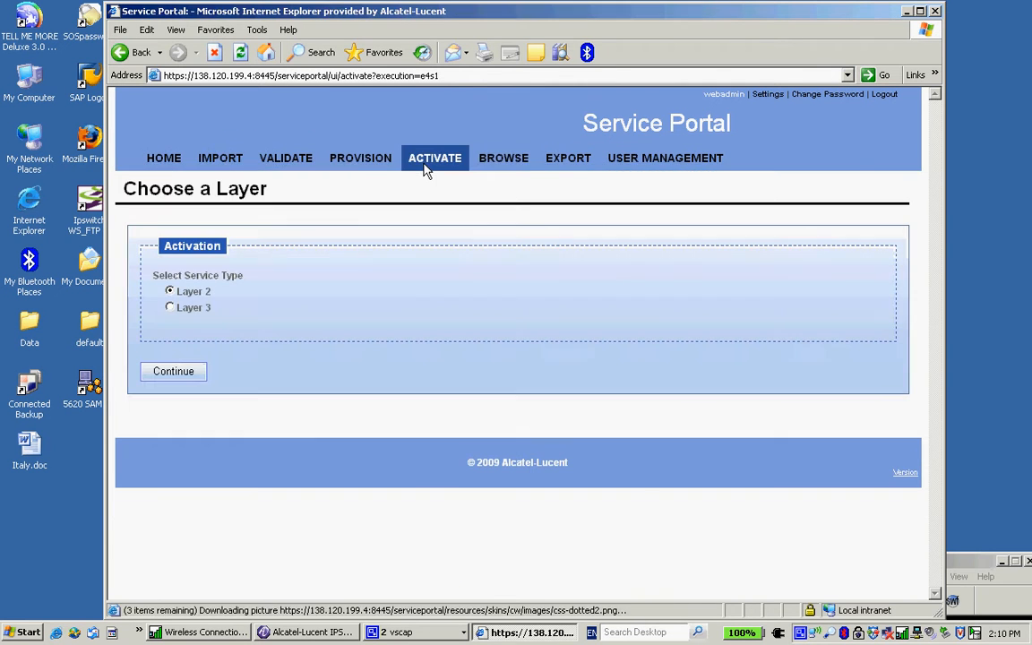
click(171, 308)
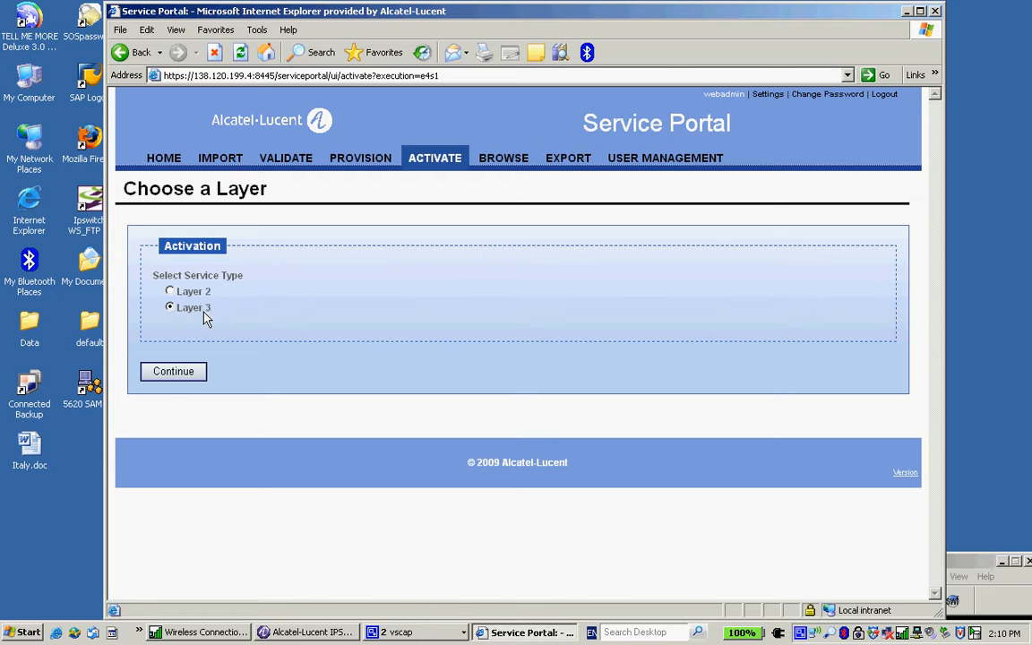
click(173, 372)
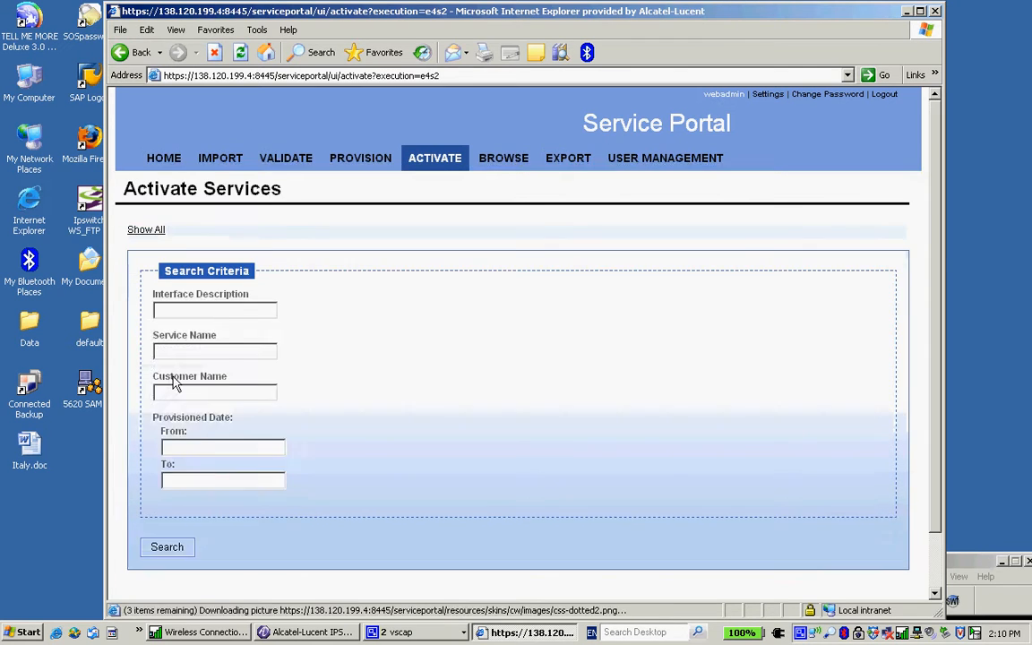
click(162, 519)
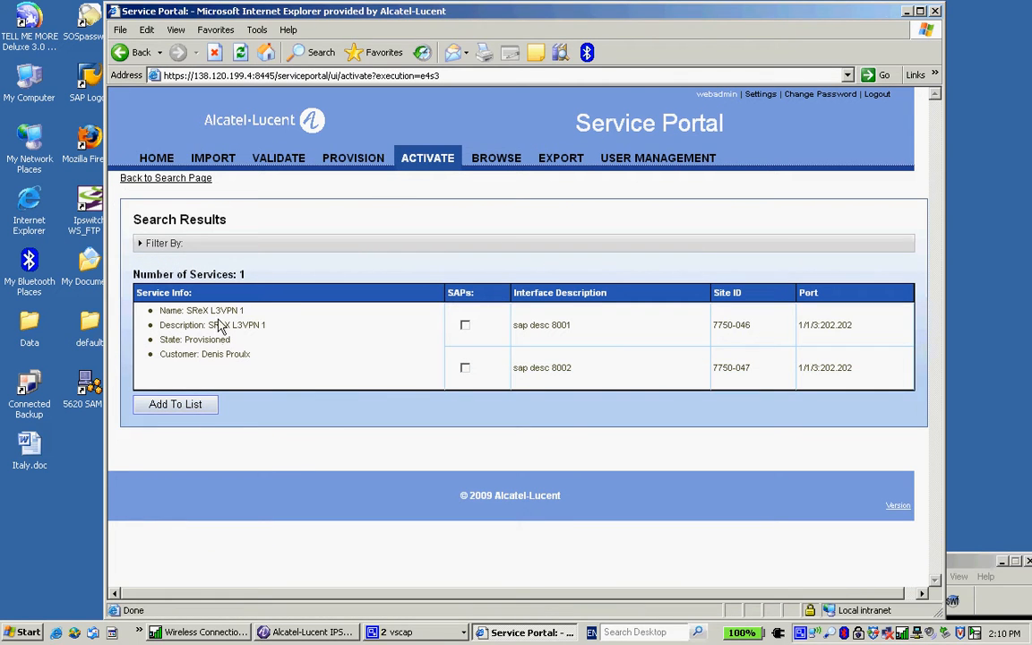
double_click(200, 341)
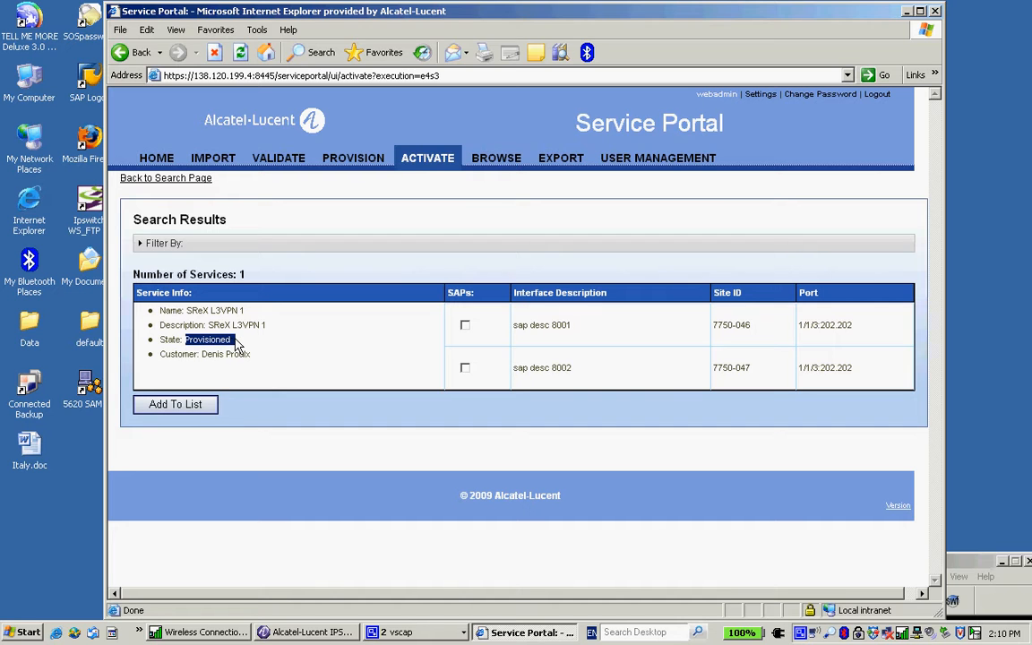
Add sap desc 8001 and sap desc 8002 of SReX L3VPN 1 to the activation list and activate them.
click(465, 325)
click(464, 368)
click(197, 409)
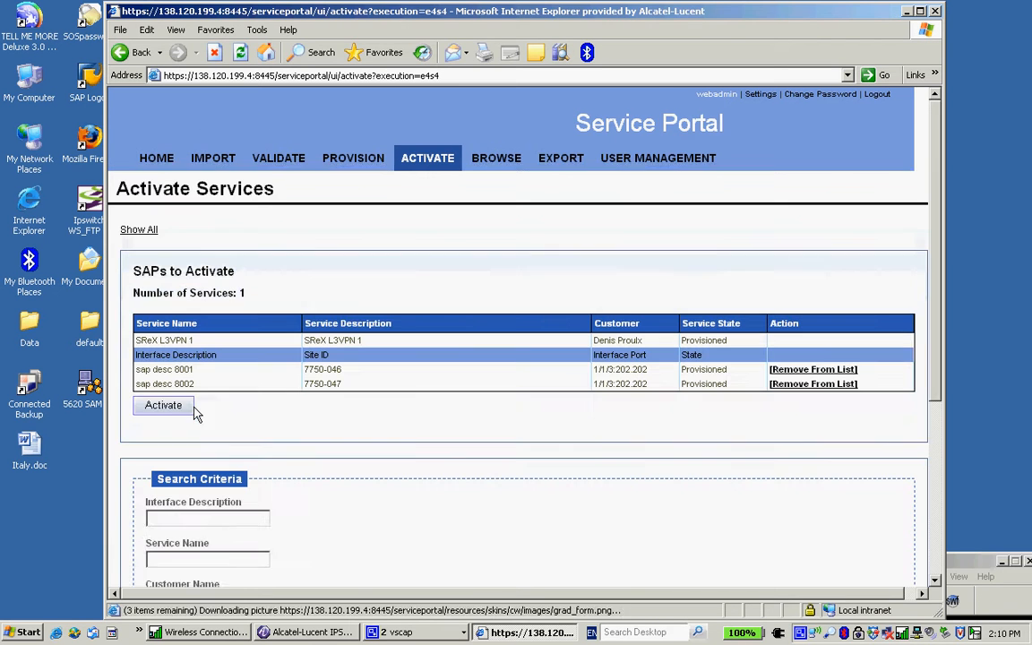
click(188, 407)
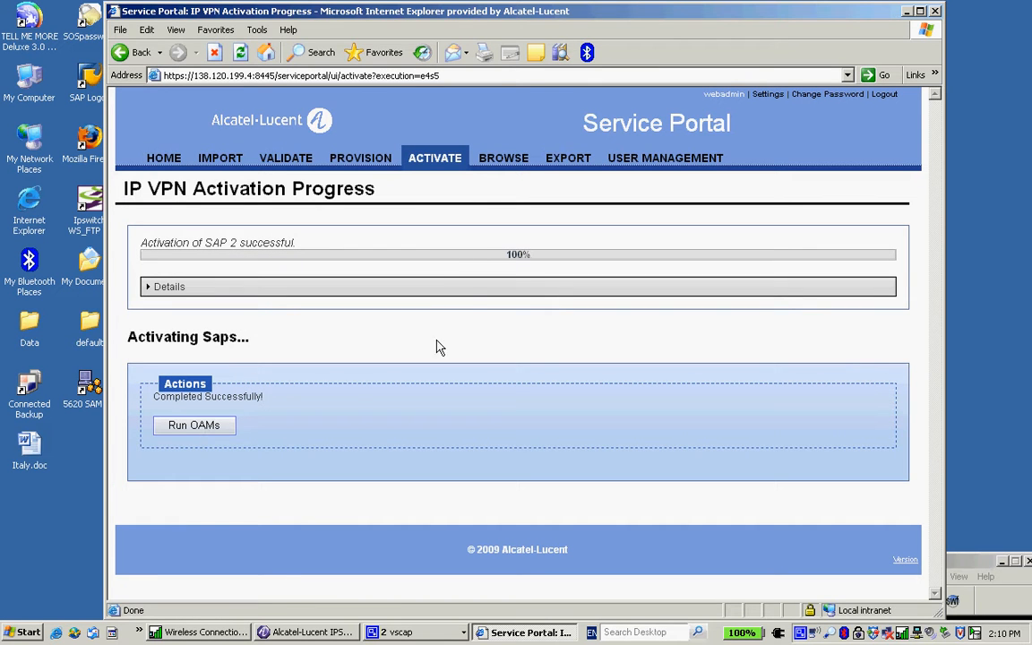
Run the OAM tests for the activated SAPs with the listed test configurations and review the VPRN test results.
click(194, 426)
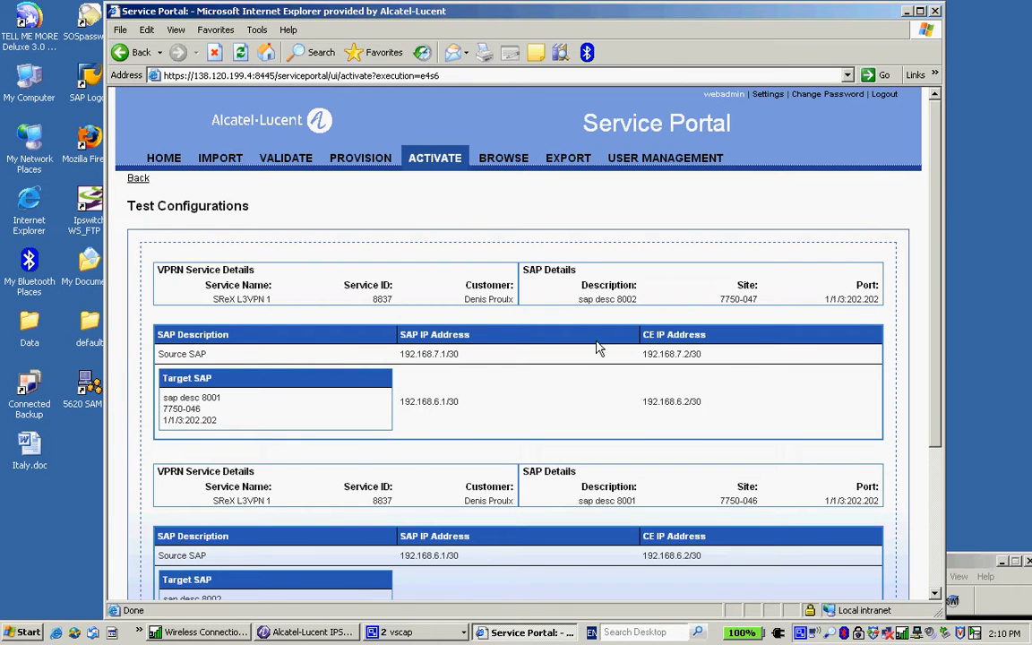
drag(940, 257, 943, 328)
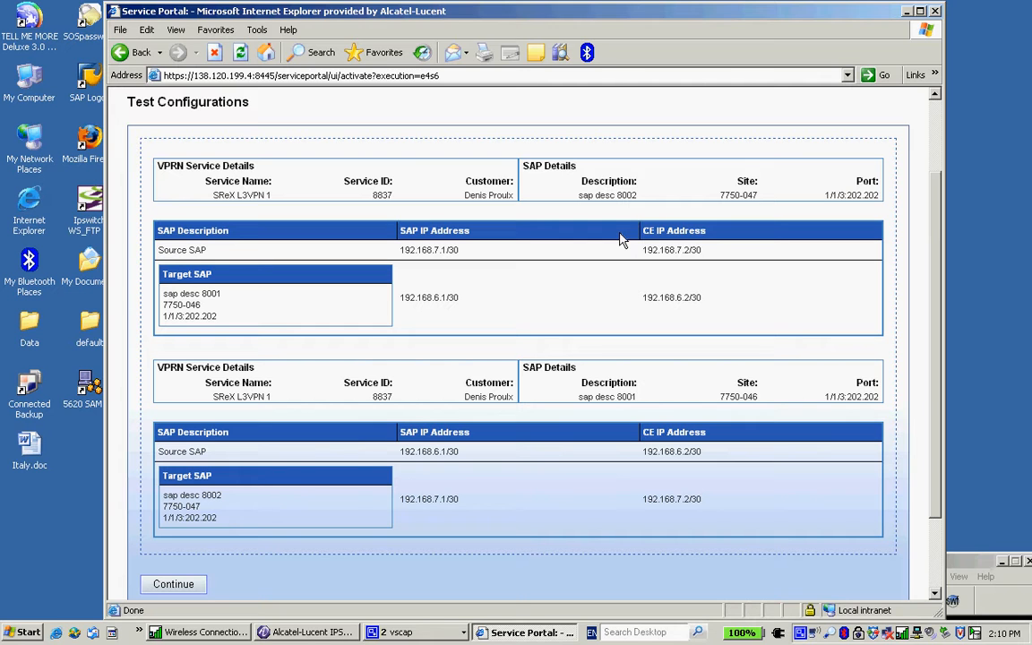
click(177, 586)
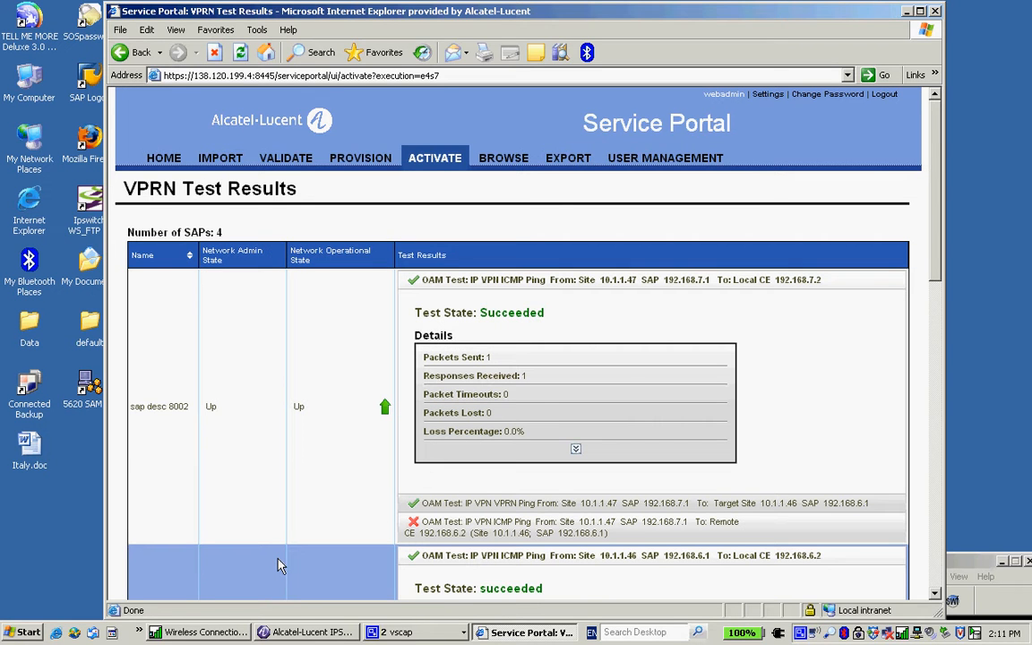
scroll(627, 268, down, 3)
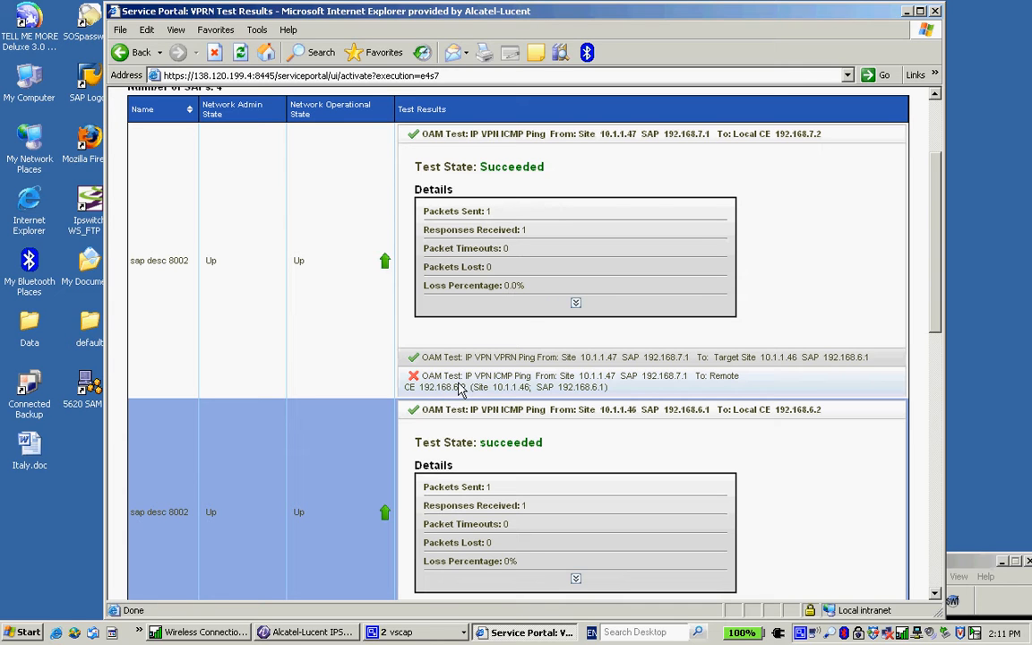
drag(937, 309, 940, 211)
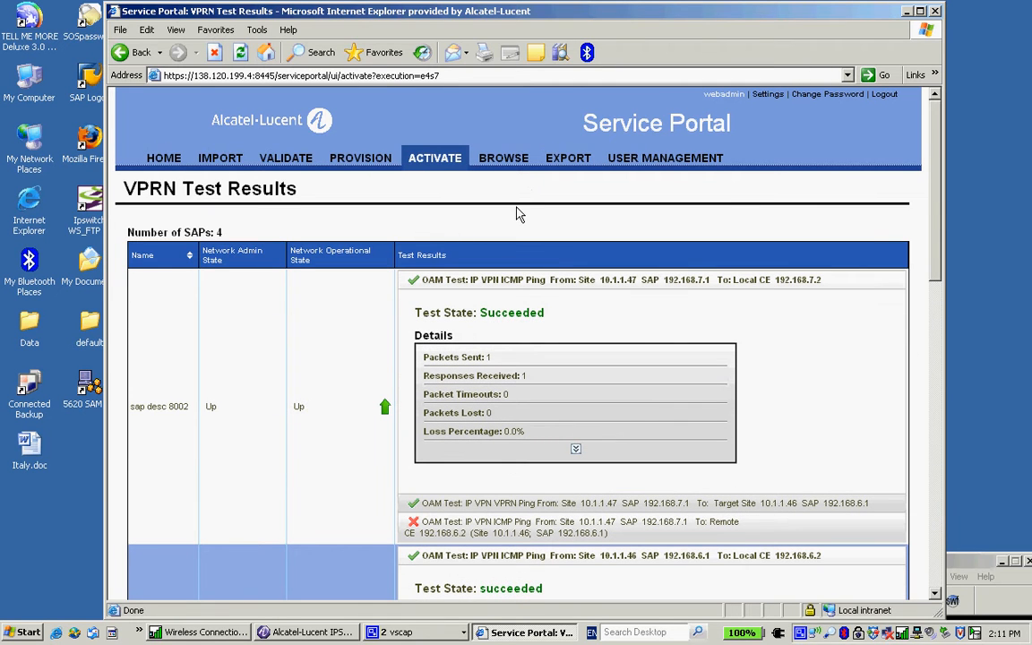
Browse all services without search criteria and view the action history of sap desc 8002.
click(491, 167)
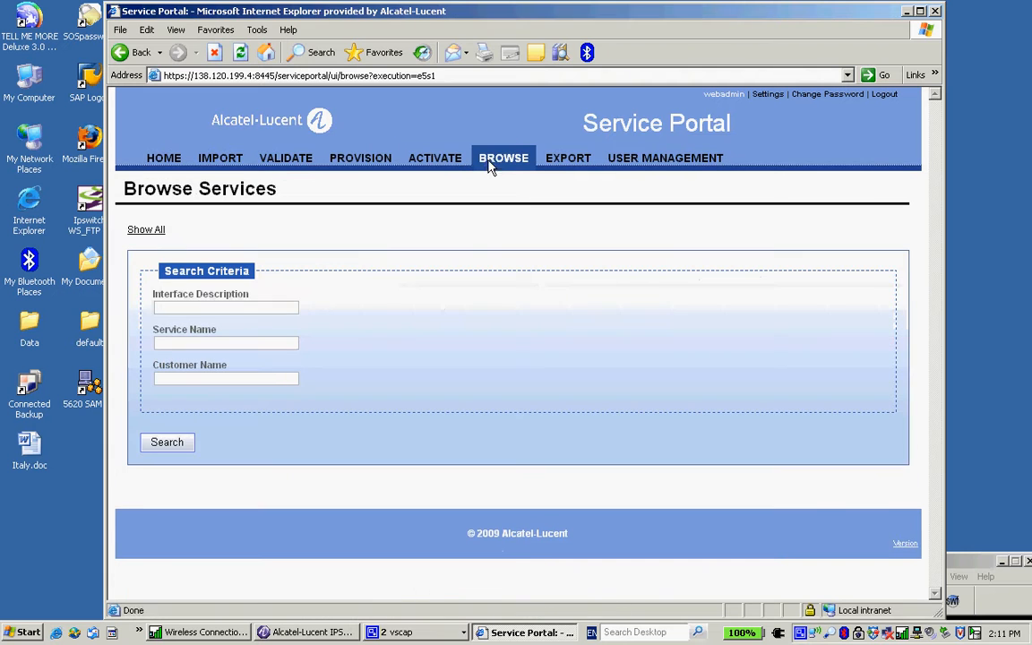
click(154, 447)
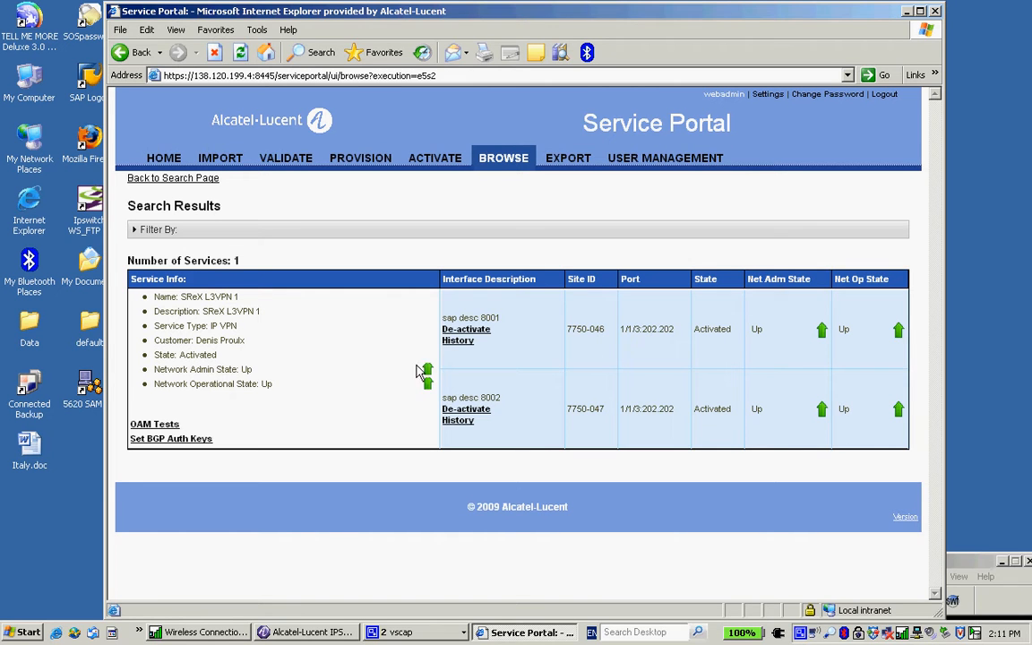
click(457, 426)
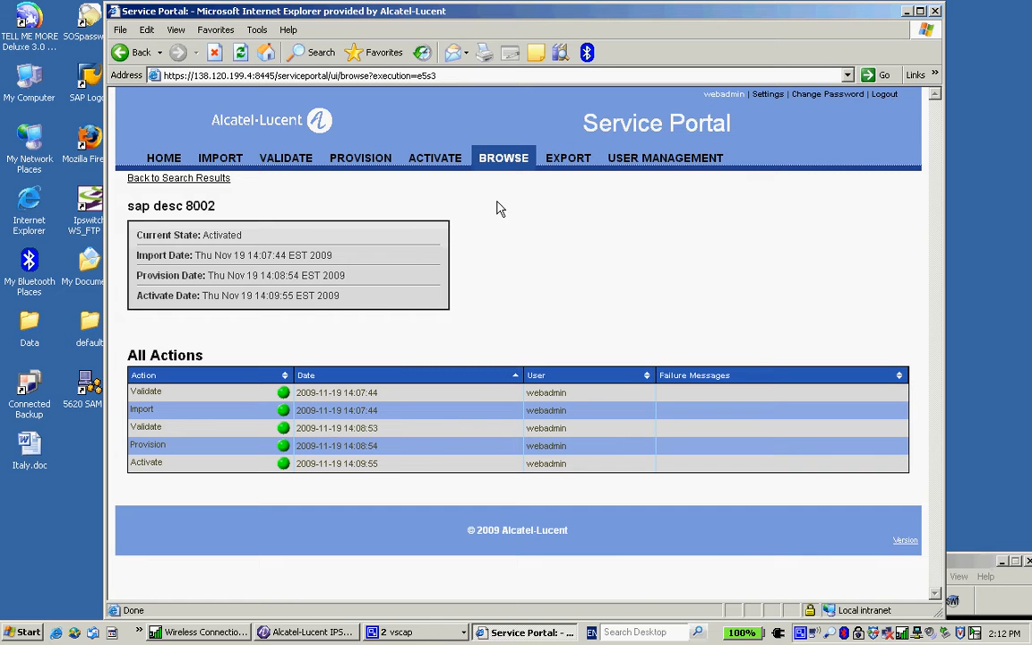
Browse all services again and de-activate sap desc 8001 and sap desc 8002 of SReX L3VPN 1, closing each progress page.
click(503, 173)
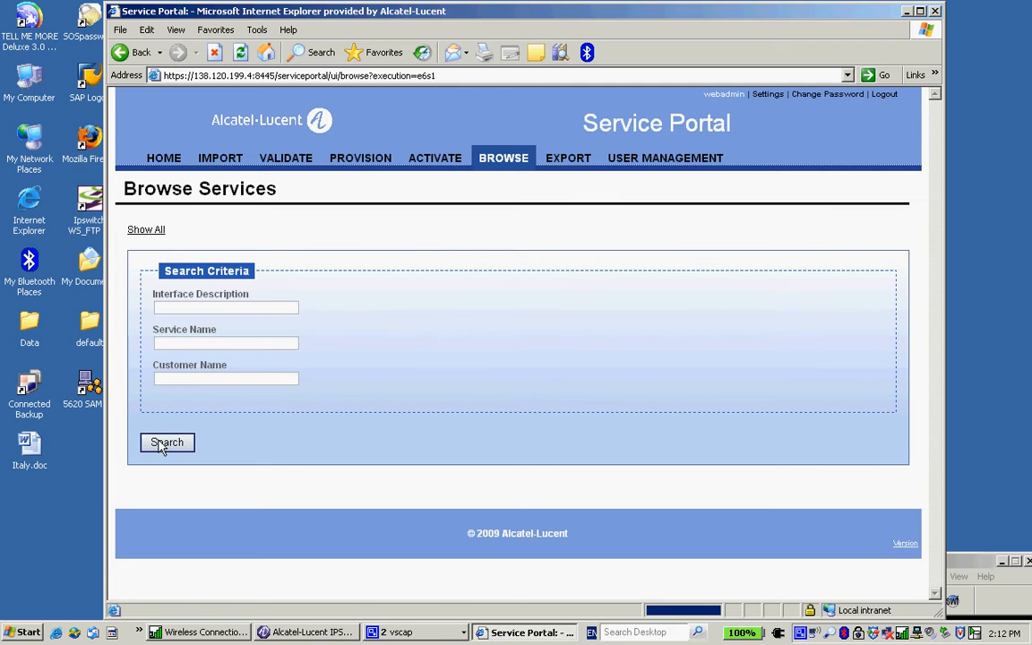
click(163, 444)
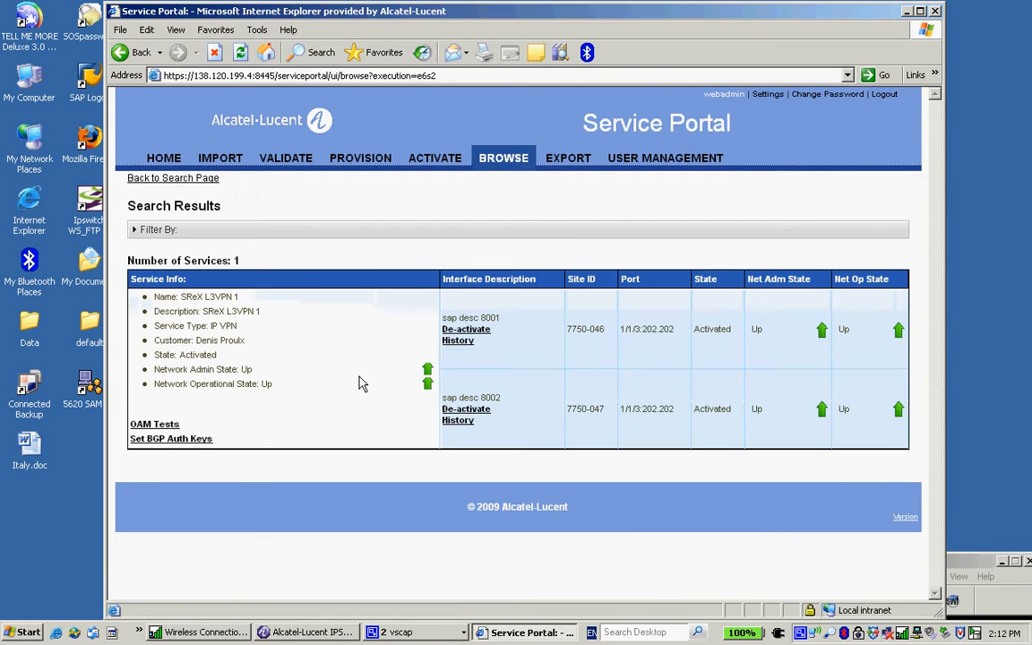
click(464, 344)
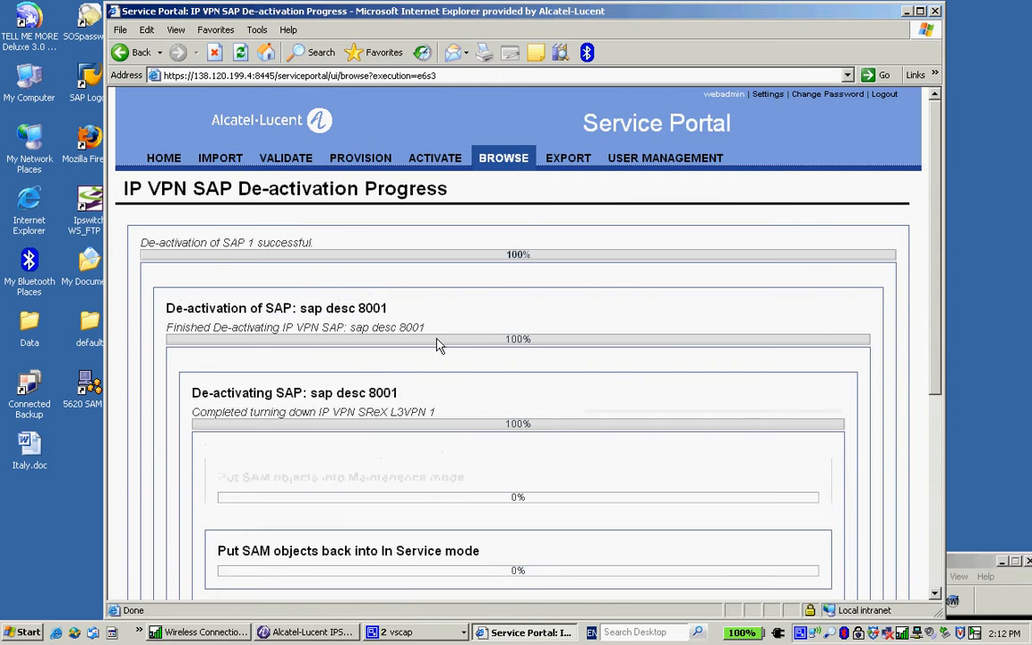
click(170, 394)
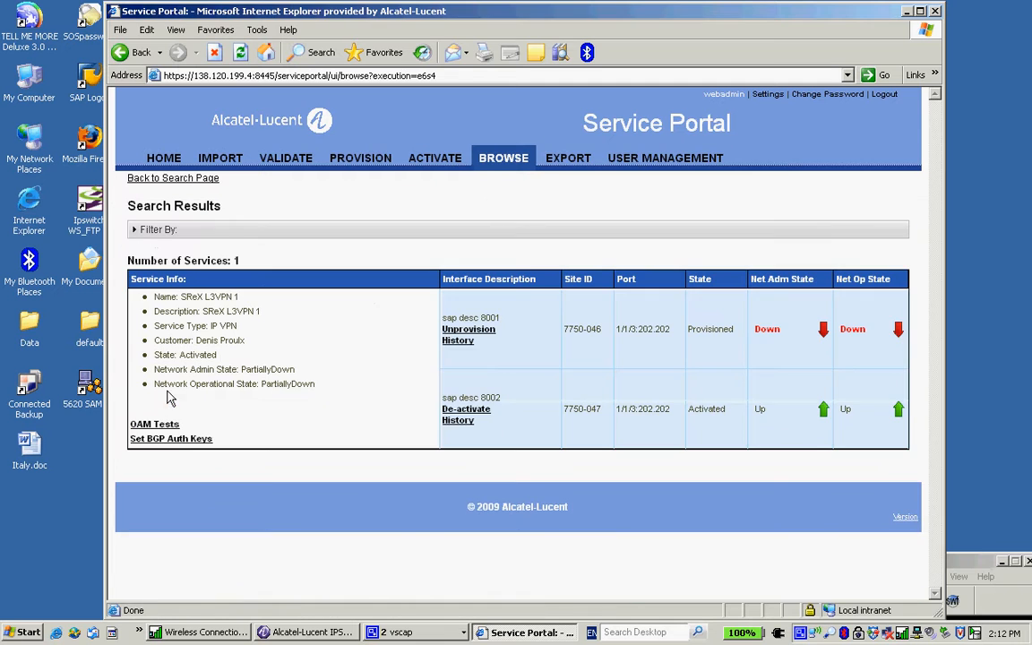
click(466, 414)
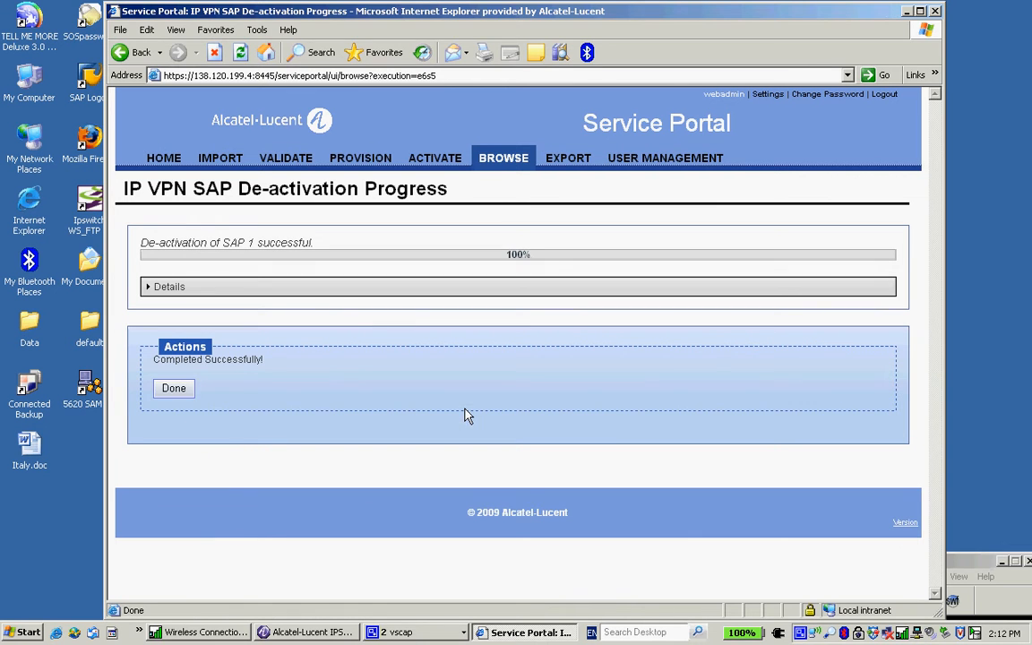
click(168, 395)
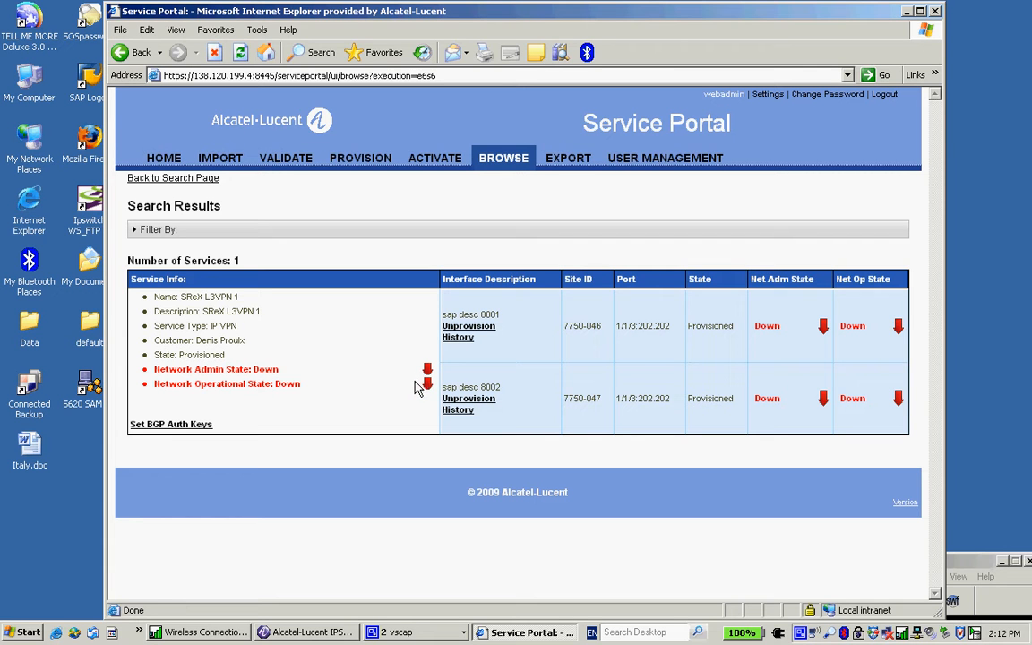
Unprovision sap desc 8002 and sap desc 8001, close each progress page and check the SReX L3VPN 1 service's state.
click(458, 409)
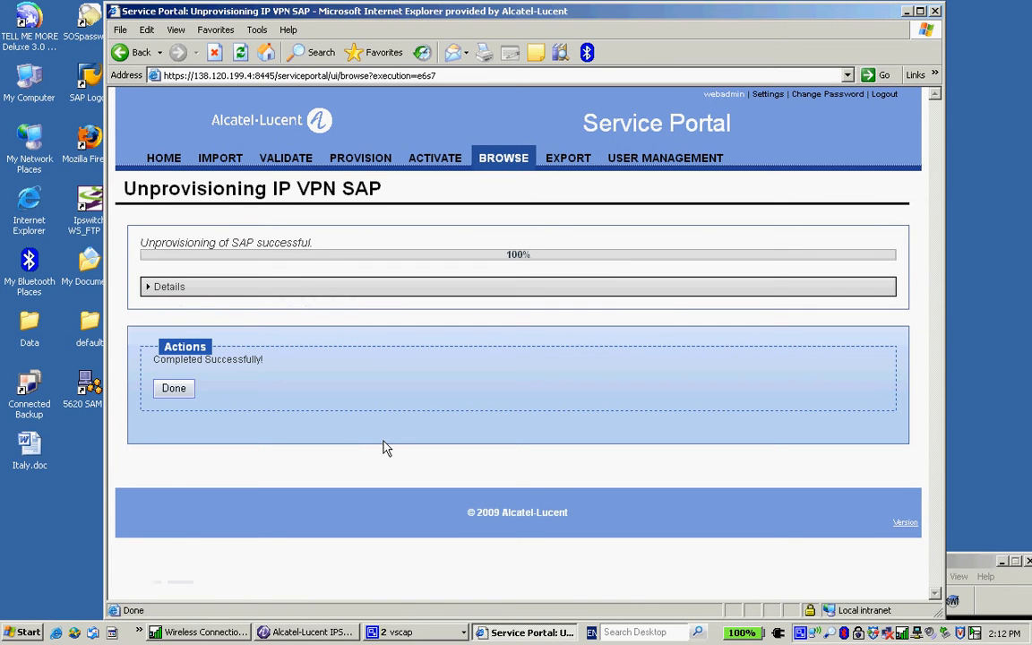
click(175, 388)
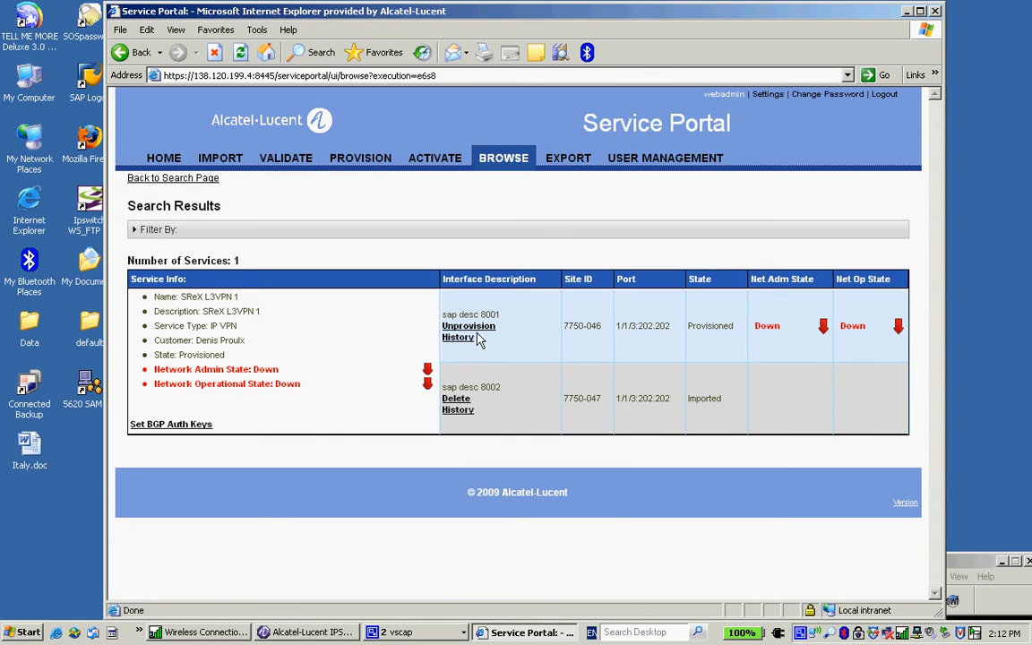
click(479, 328)
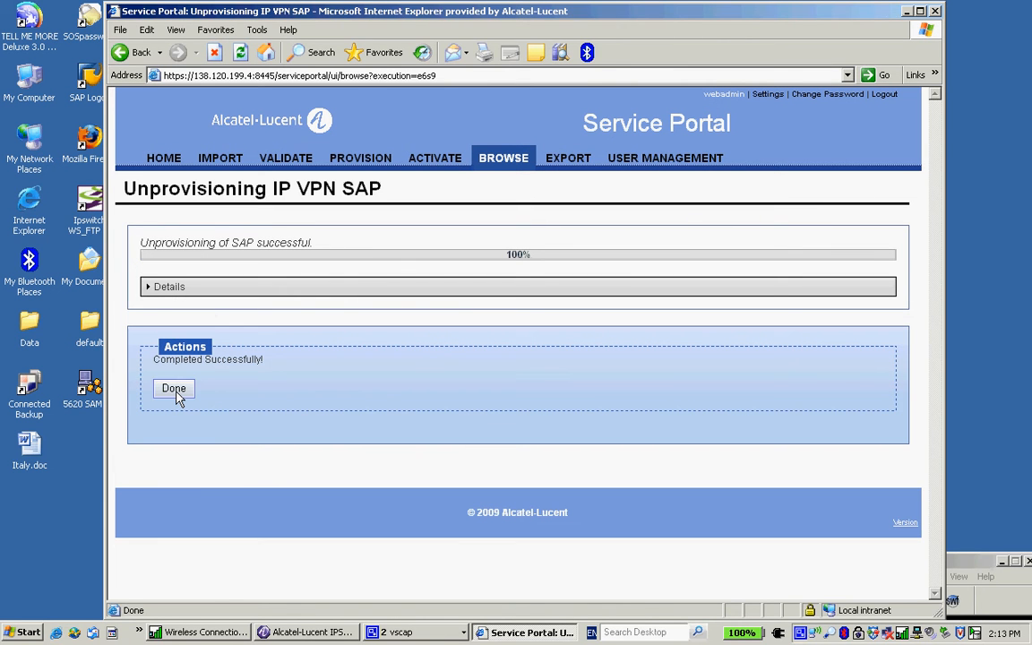
click(177, 394)
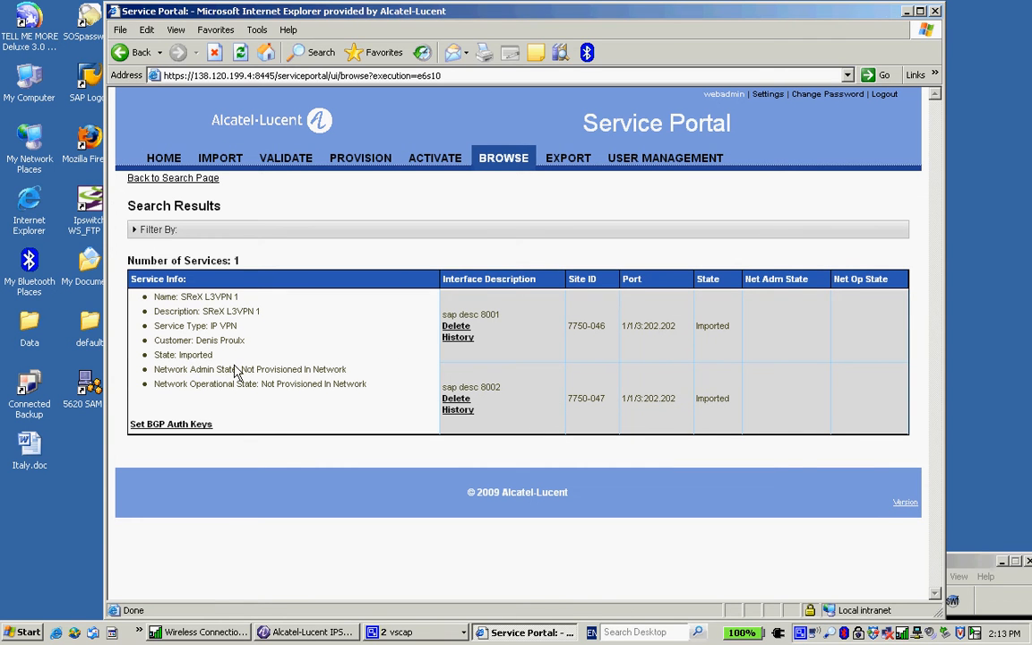
drag(179, 355, 215, 358)
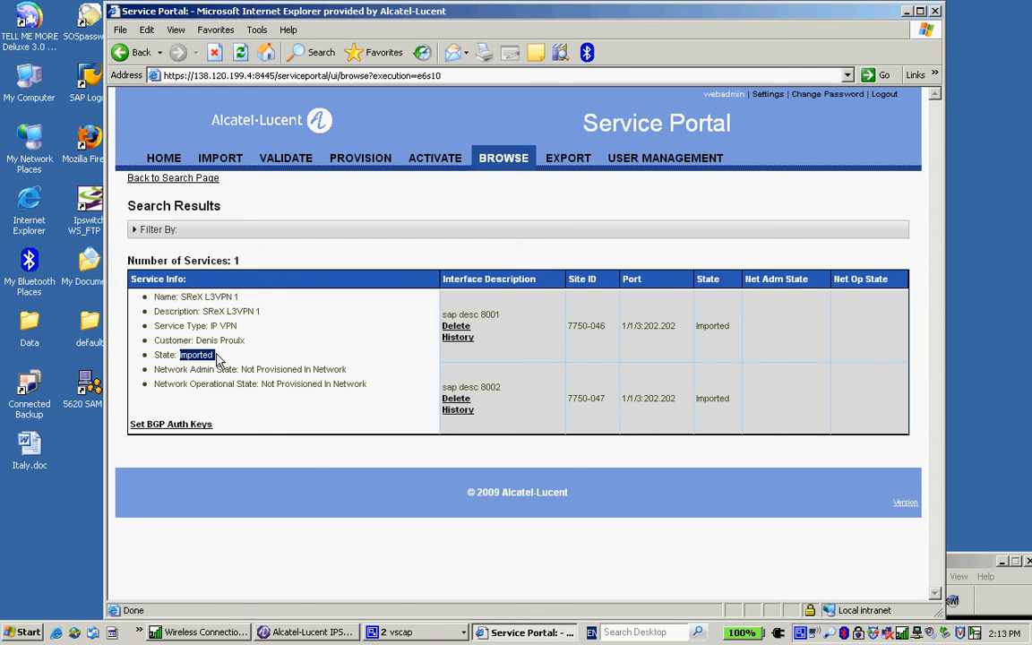
Delete sap desc 8002 and sap desc 8001 from the SReX L3VPN 1 service, confirming each deletion.
click(456, 400)
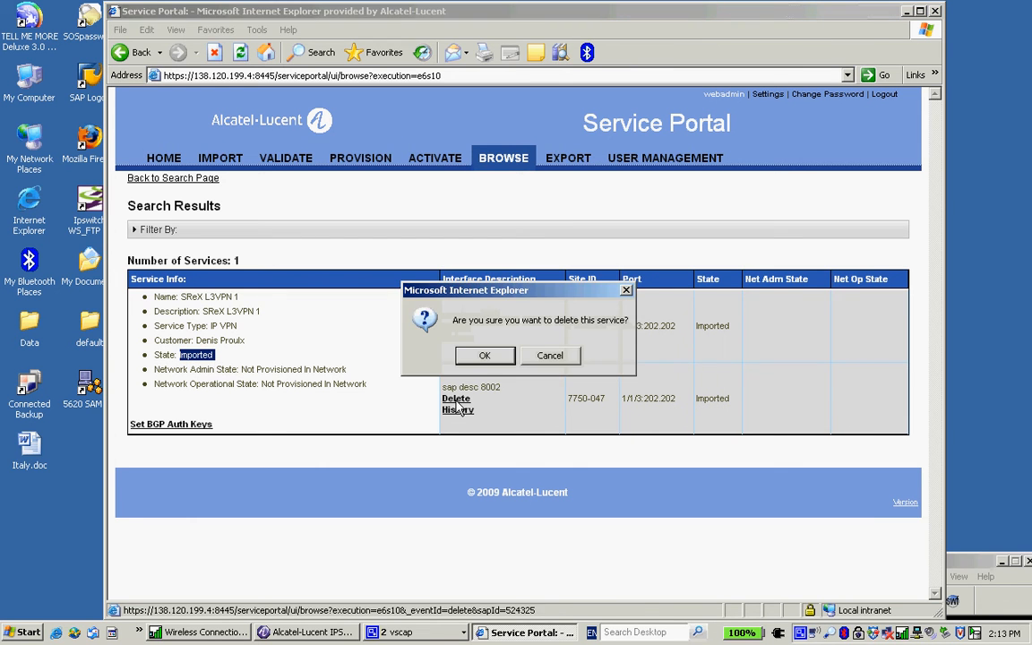
click(484, 355)
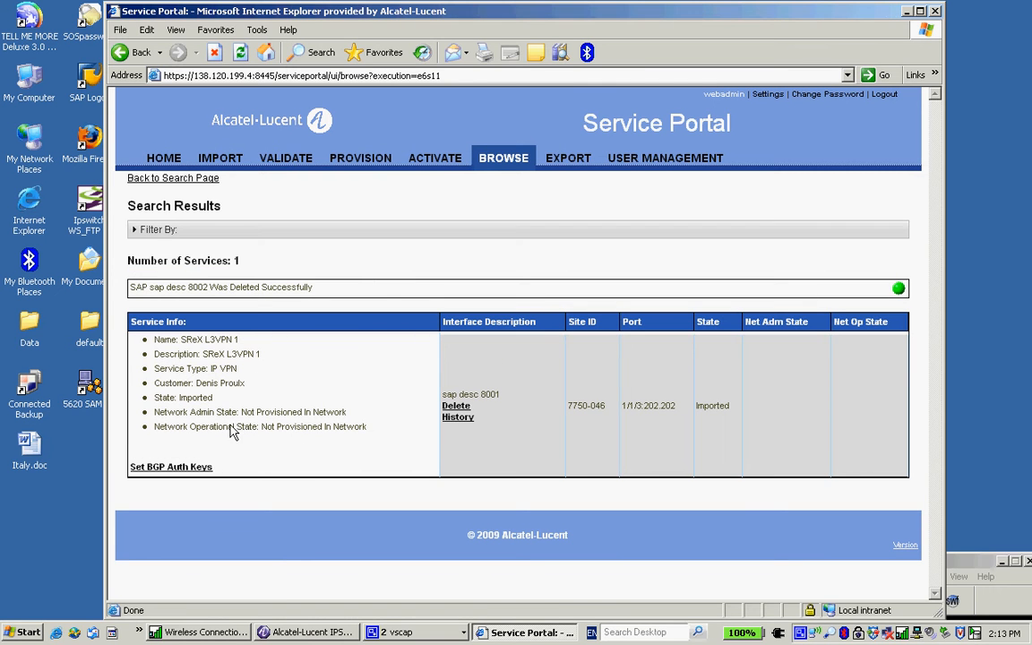
click(446, 408)
click(478, 357)
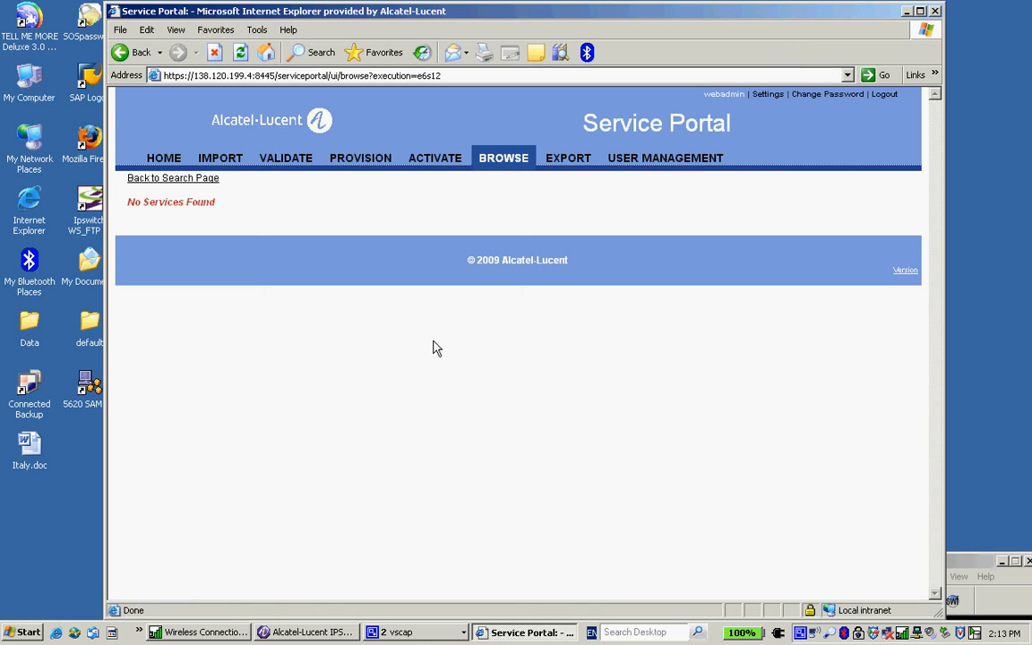
click(981, 560)
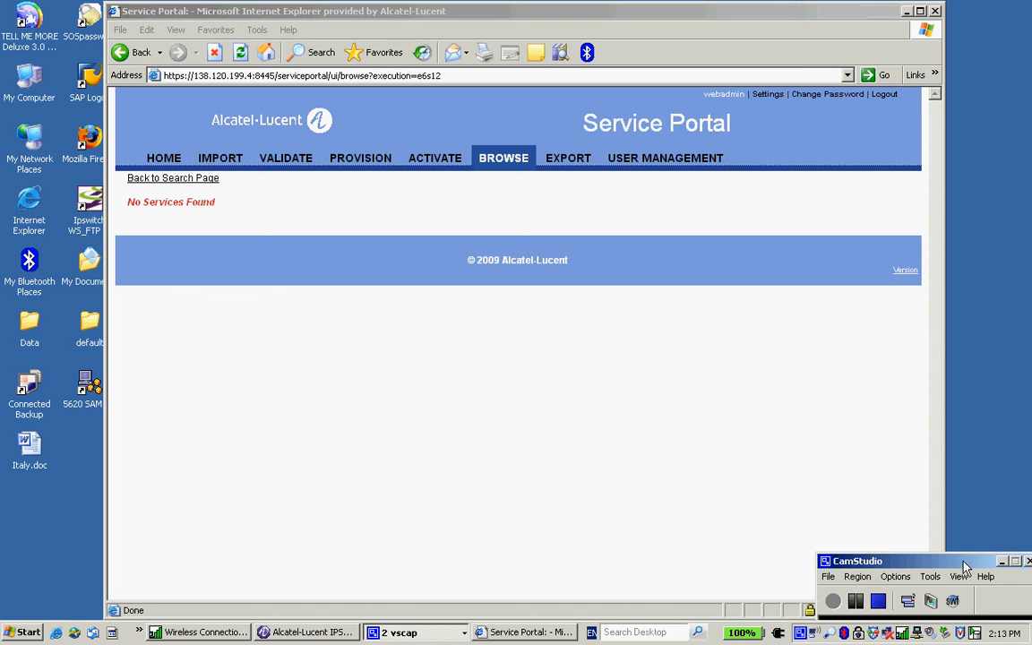